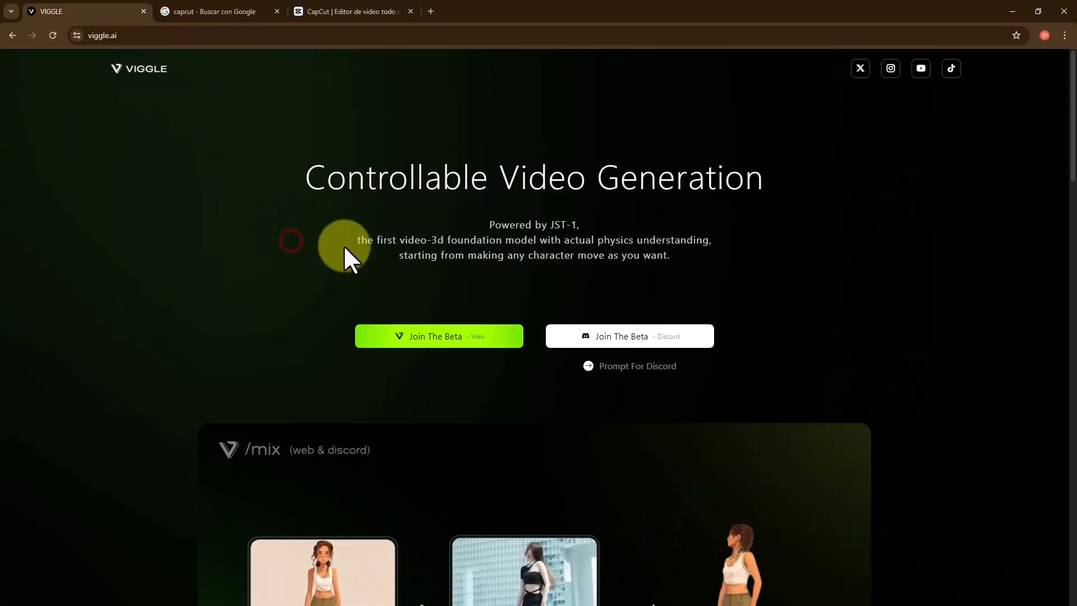
- Join the web beta of Viggle and sign in with the Google account
scroll(354, 251, down, 2)
scroll(362, 241, up, 2)
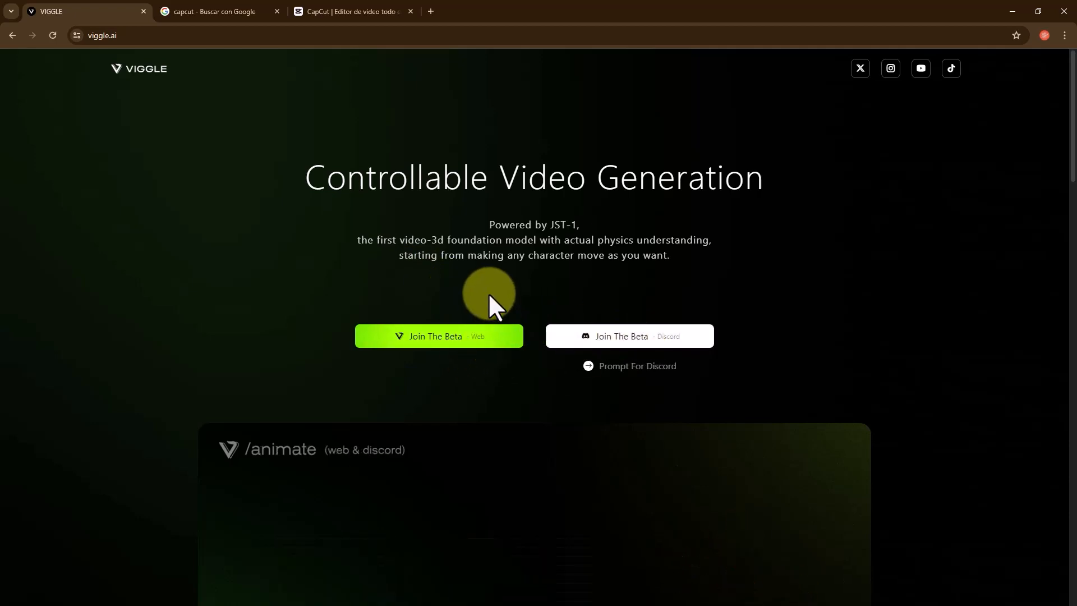
click(494, 339)
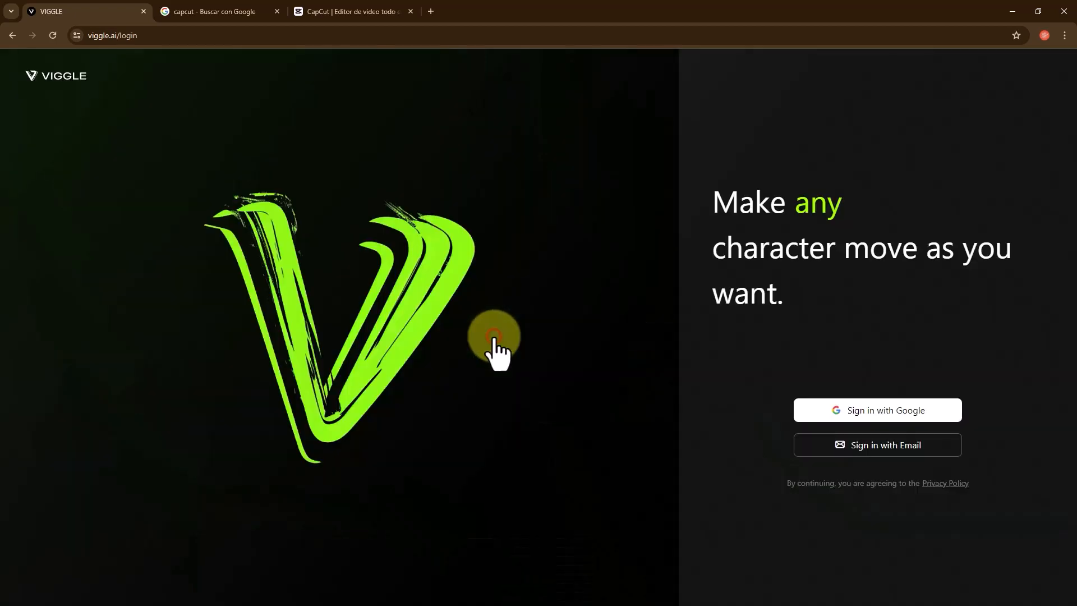
click(858, 410)
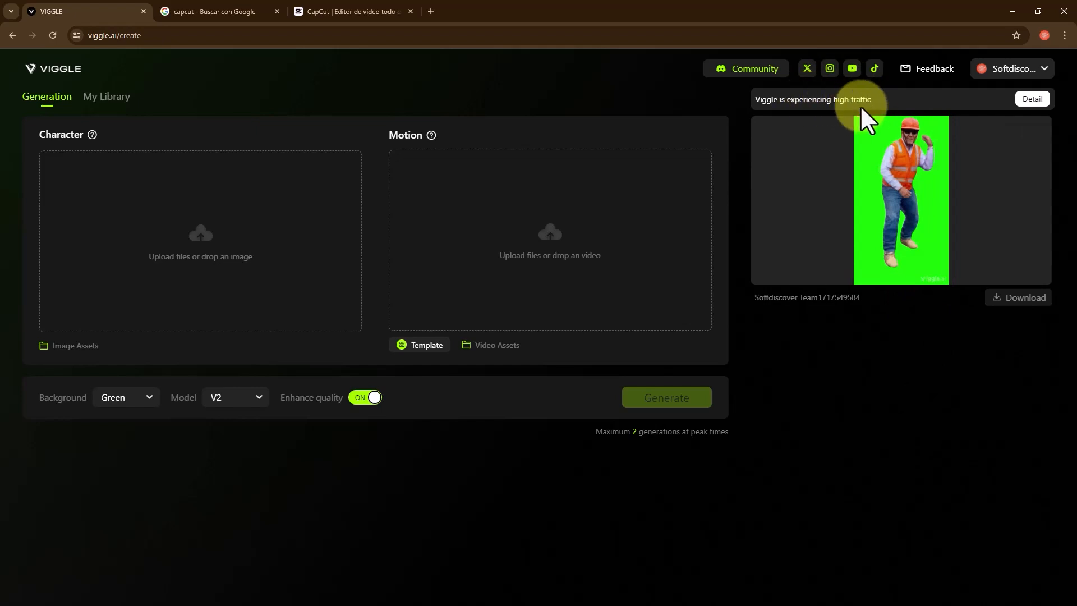
drag(877, 102, 833, 107)
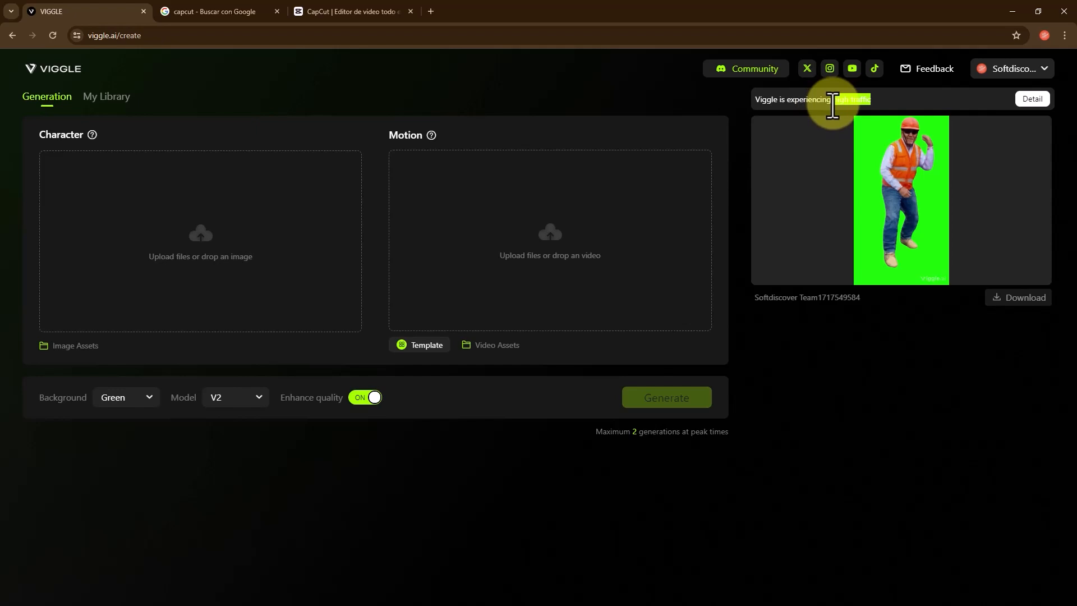
drag(874, 98, 753, 104)
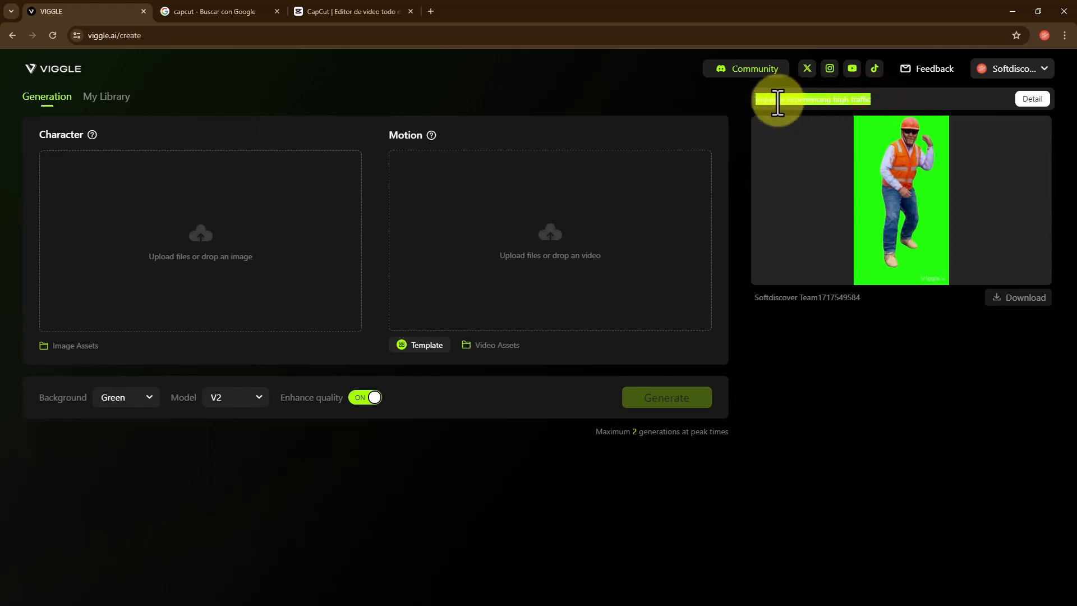
drag(881, 97, 835, 104)
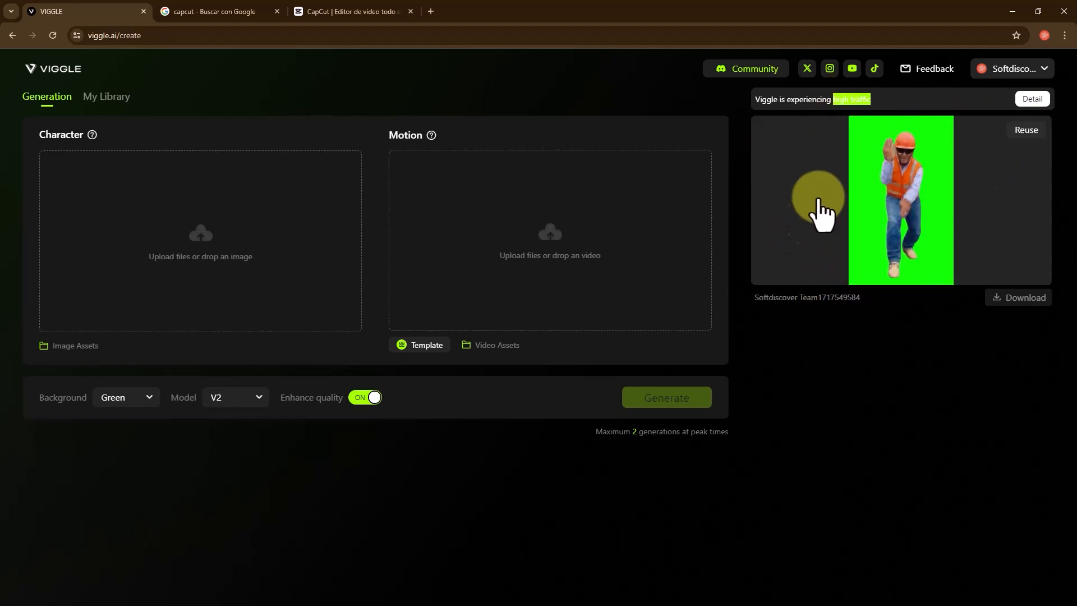
click(791, 330)
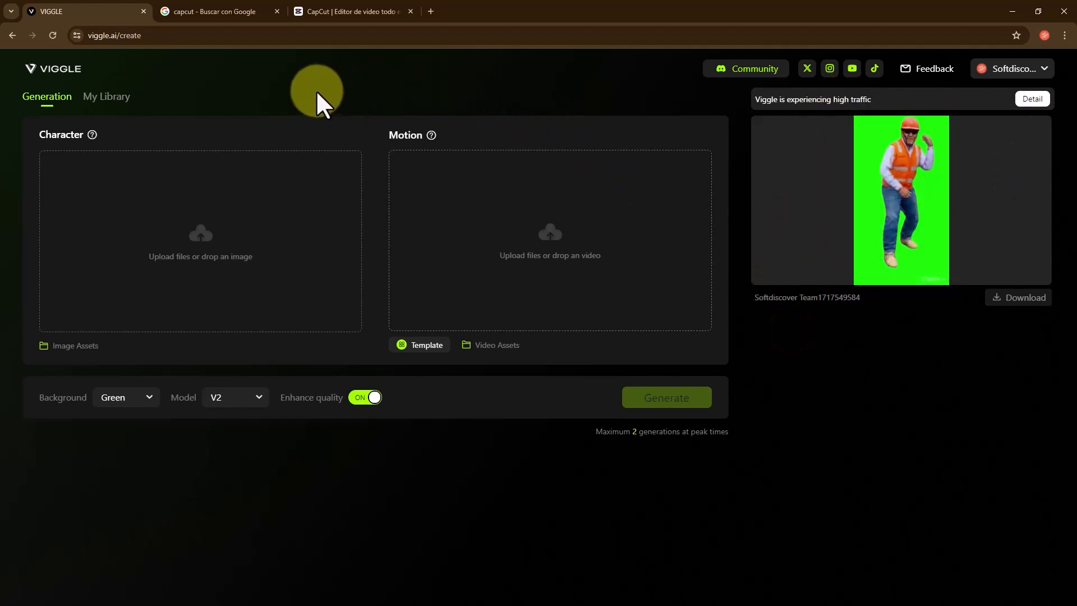
- View the CapCut search results and the CapCut website, and return to Viggle's generation page
click(228, 10)
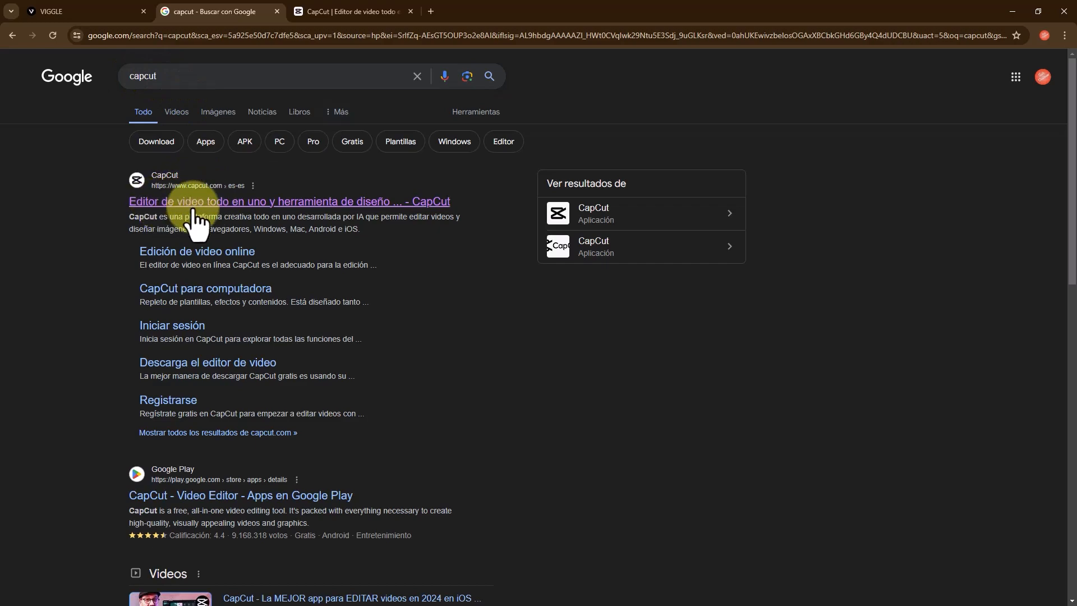
click(326, 10)
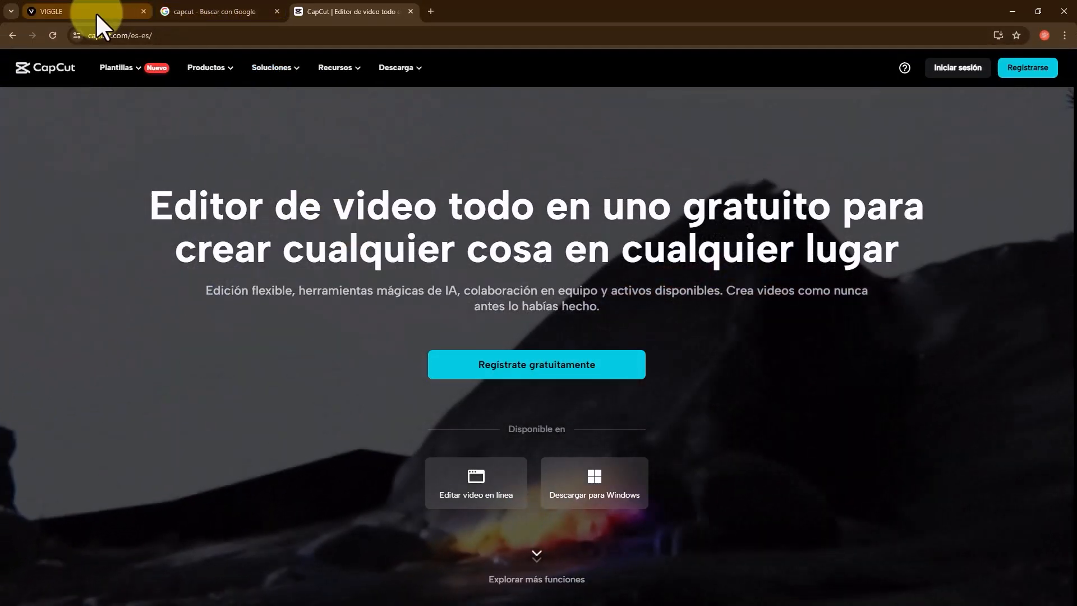
click(91, 12)
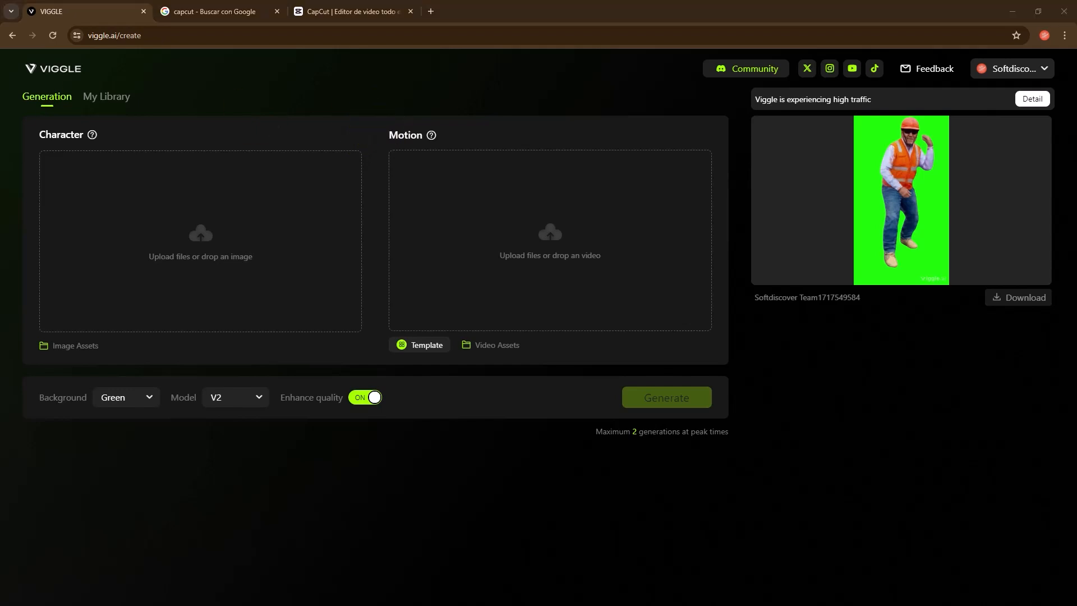
- Preview the full-body character photos muestra.jpg and muestra1.png from the 2024-jun-4 folder
drag(0, 303, 634, 271)
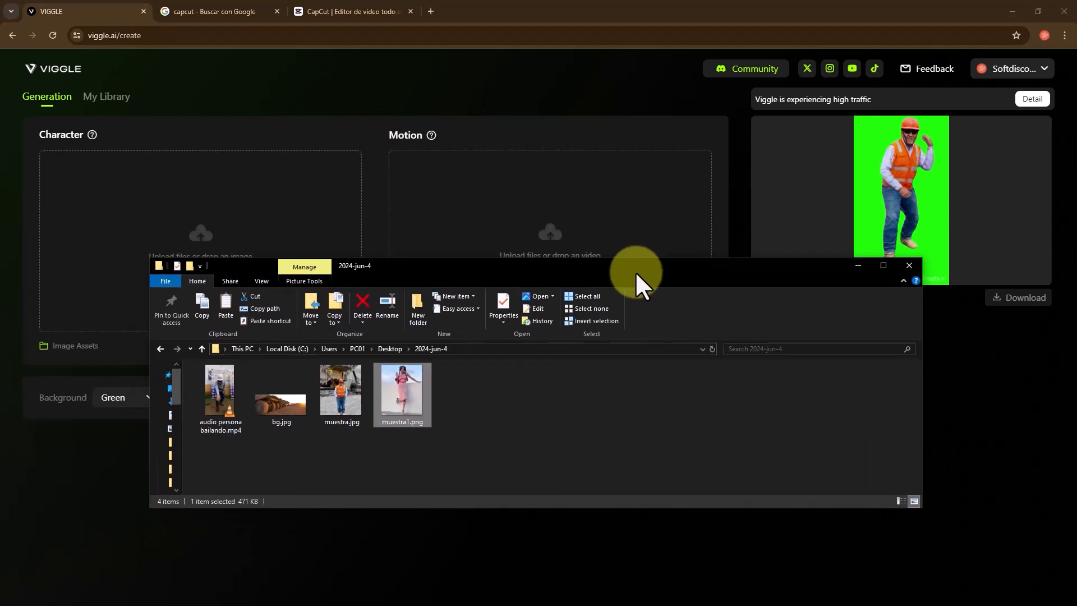
click(343, 396)
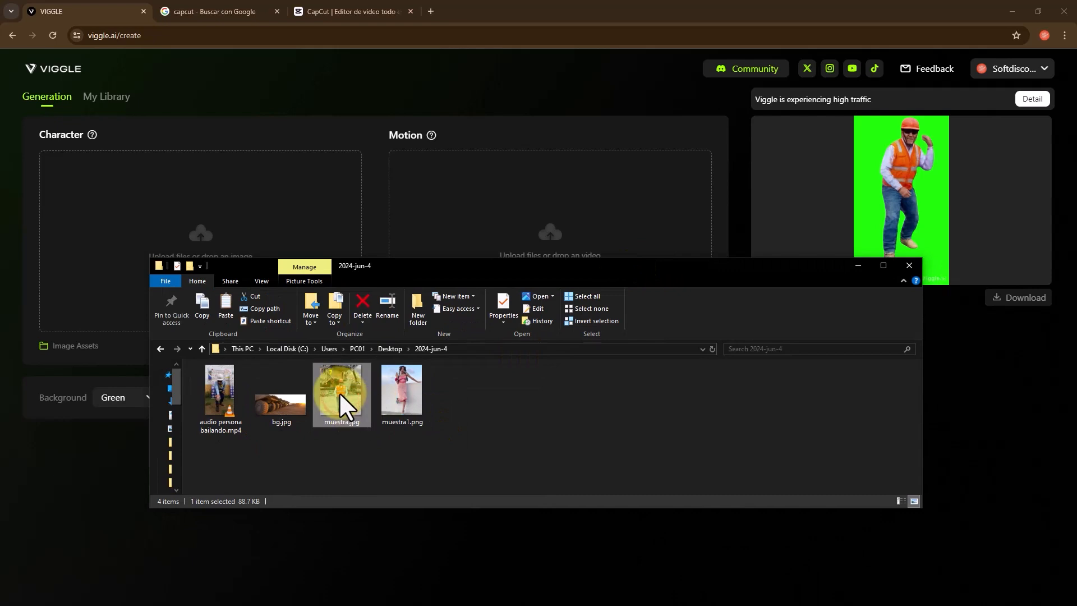
double_click(339, 392)
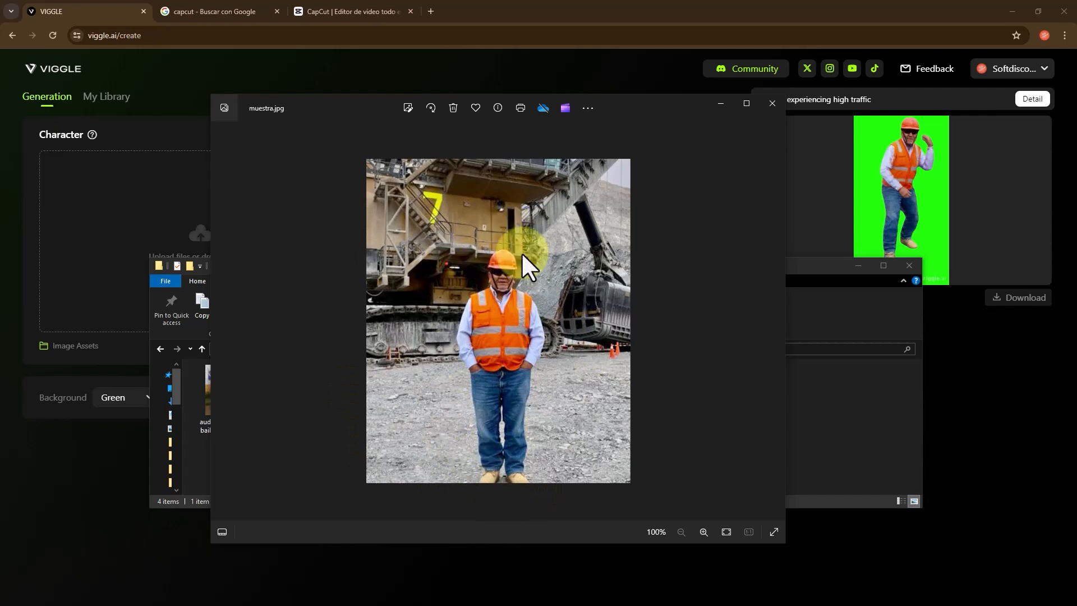
click(773, 102)
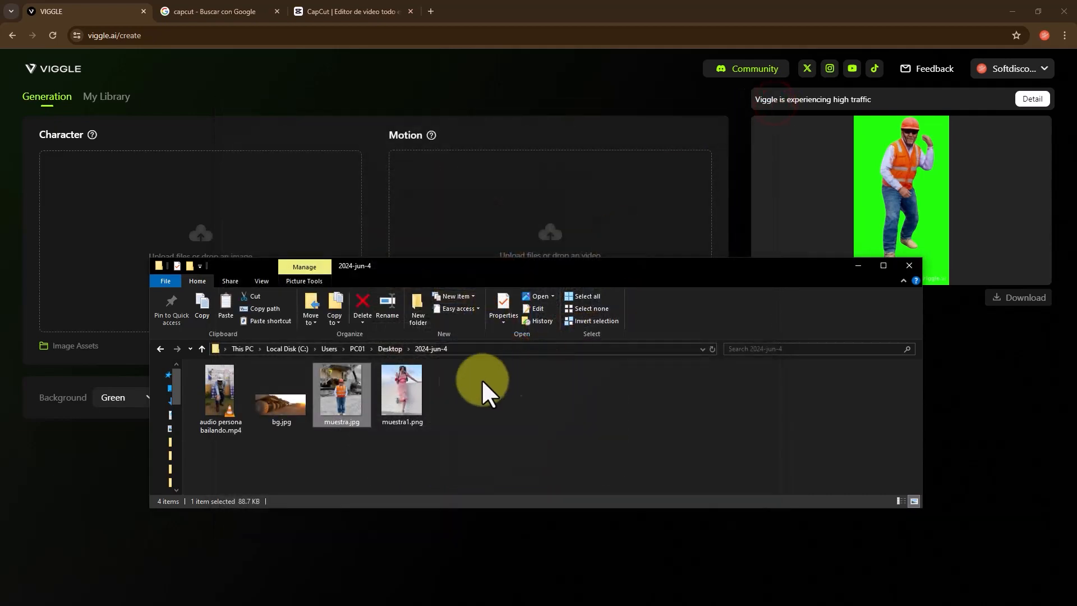
double_click(402, 387)
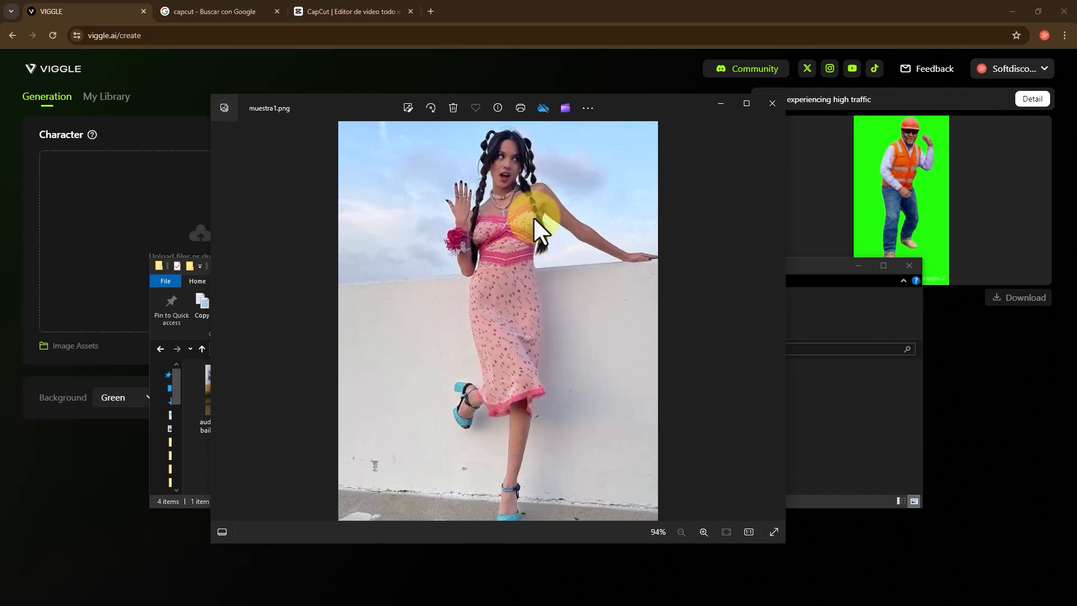
click(770, 105)
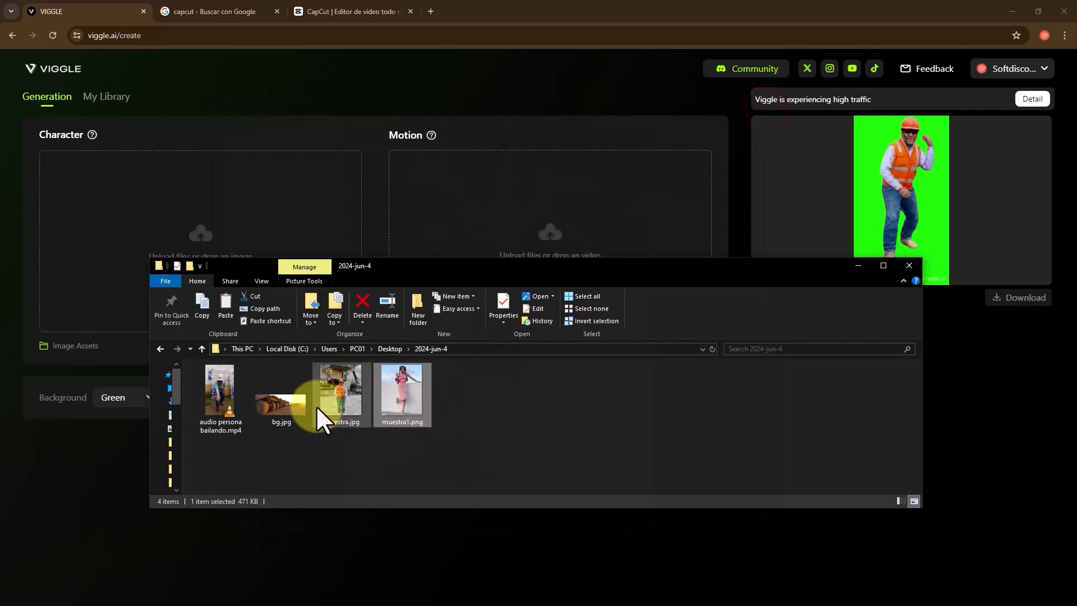
- Preview the background image bg.jpg and play the dance video audio persona bailando.mp4 from the 2024-jun-4 folder
double_click(274, 401)
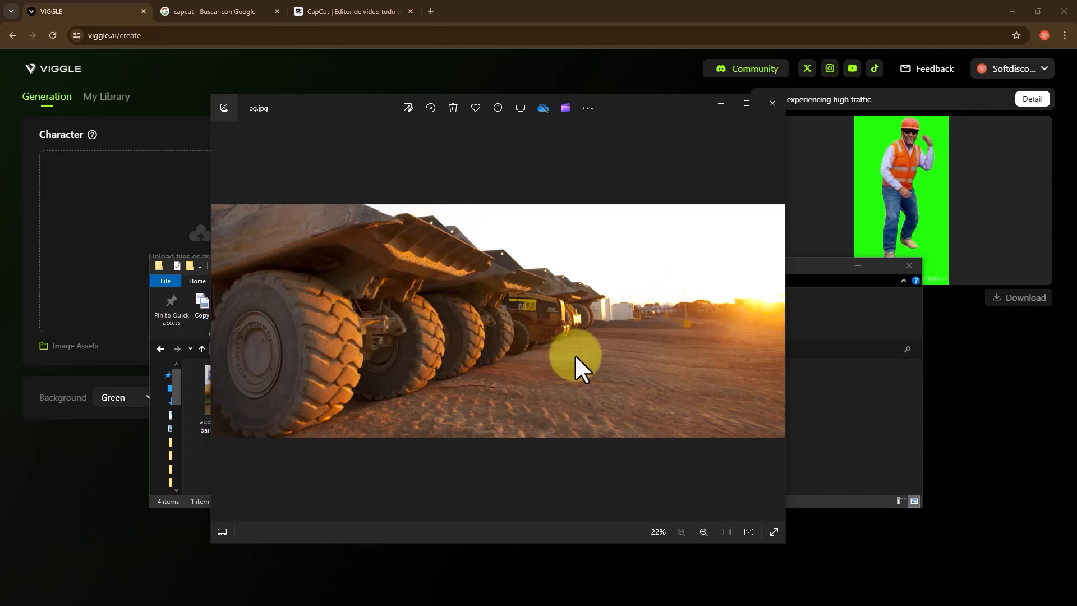
drag(391, 112, 324, 104)
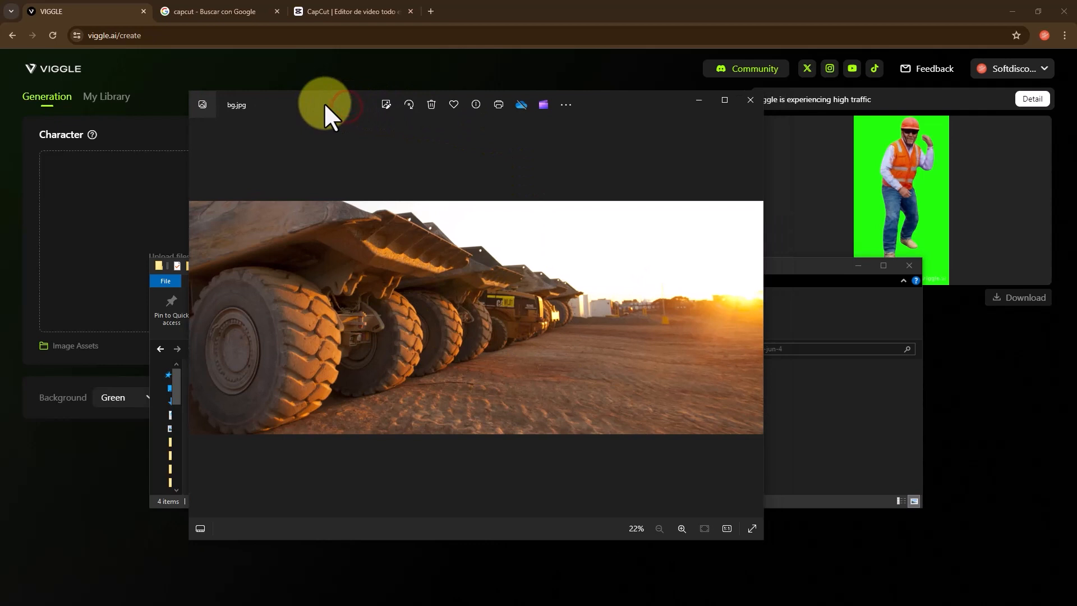
click(750, 99)
click(233, 394)
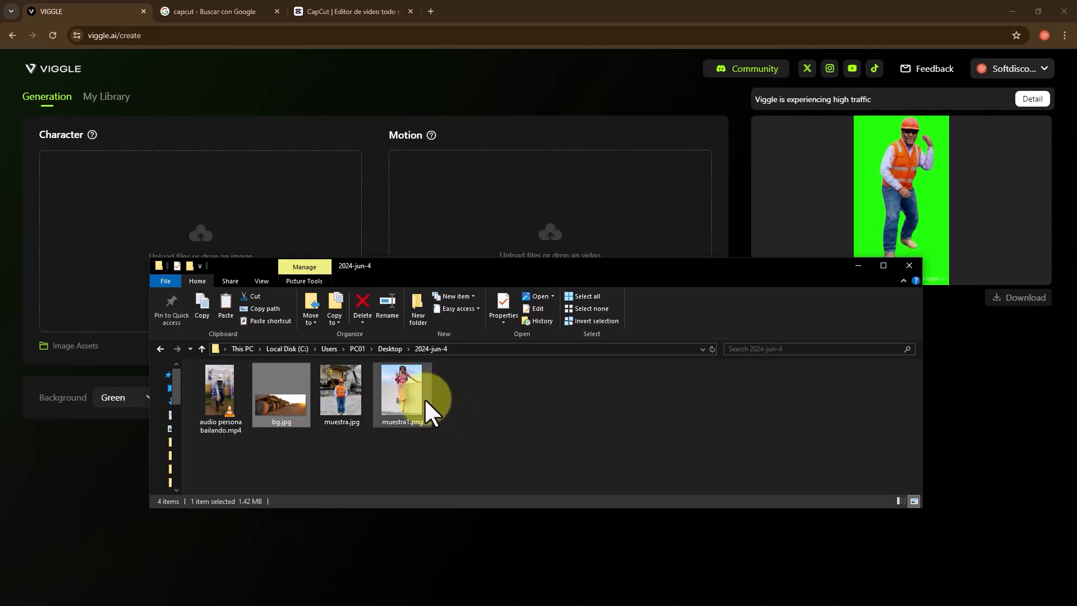
double_click(216, 388)
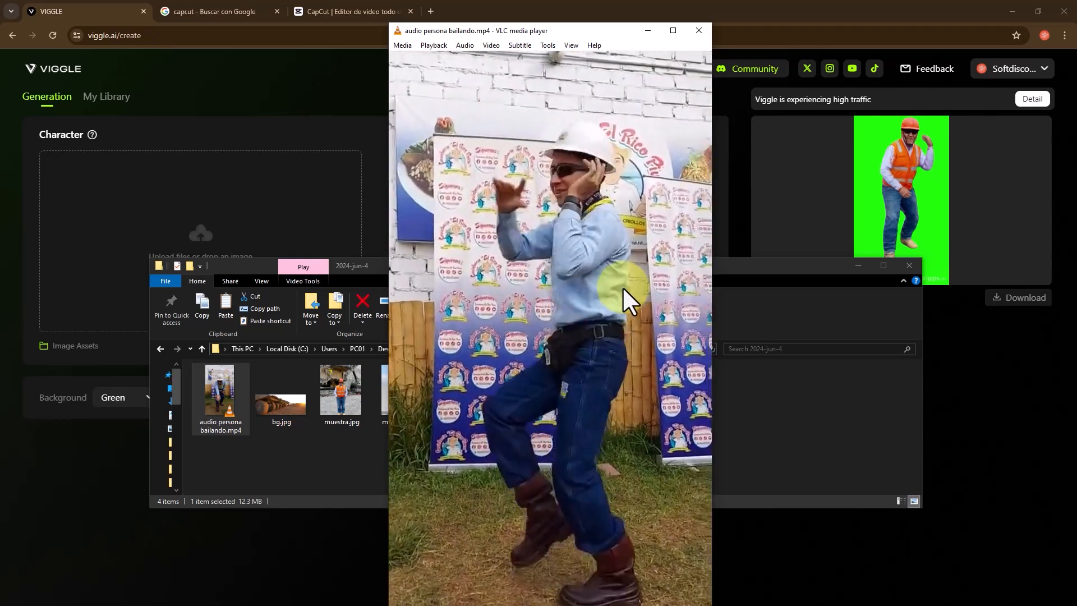
click(699, 30)
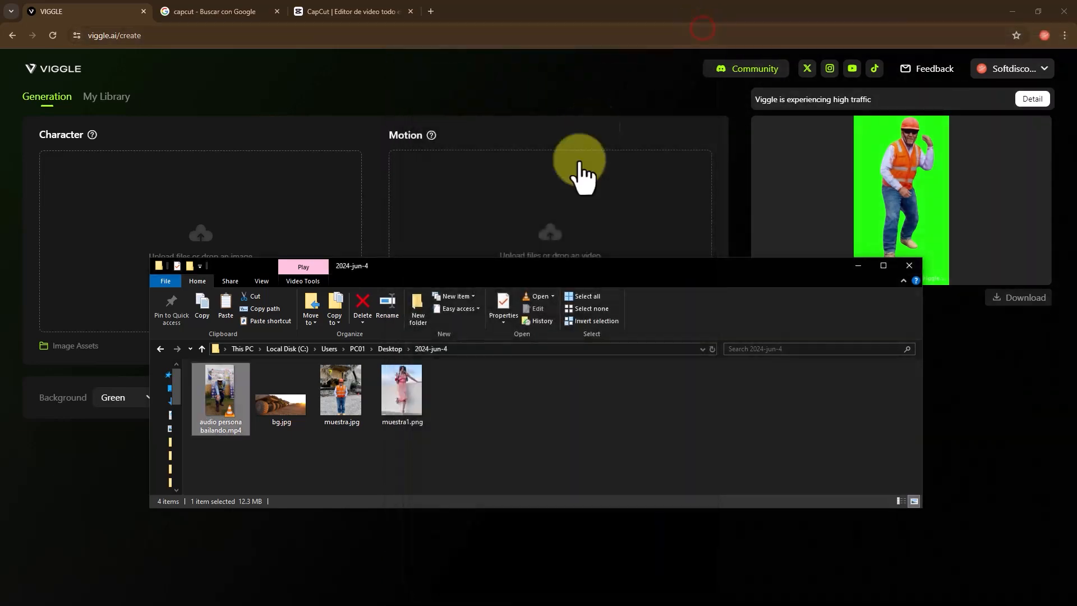
- Upload muestra1.png as the character image and audio persona bailando.mp4 as the motion video
drag(574, 268, 537, 259)
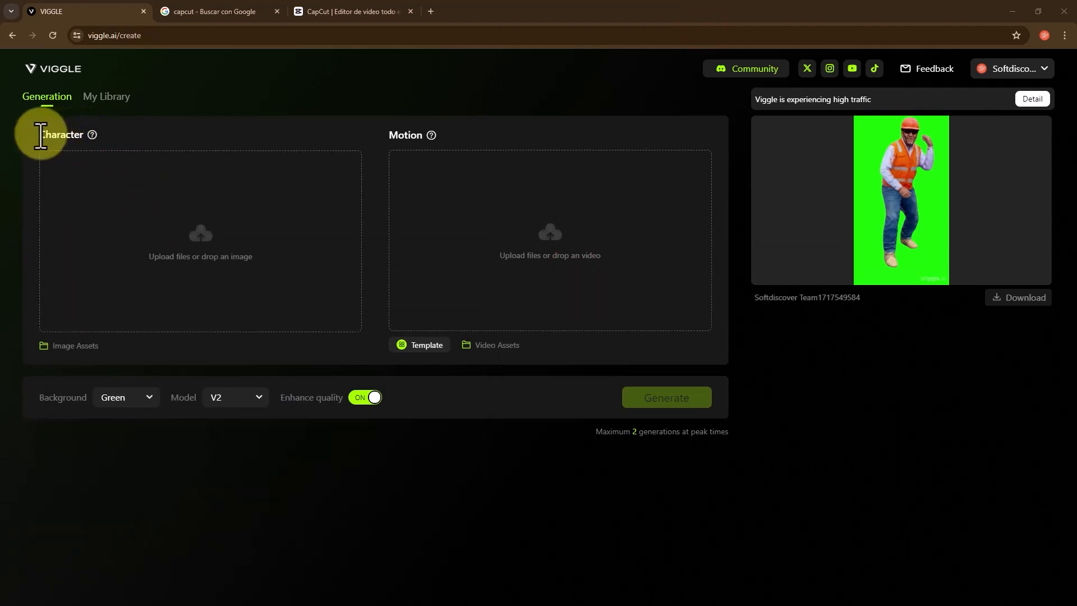
drag(38, 132, 76, 137)
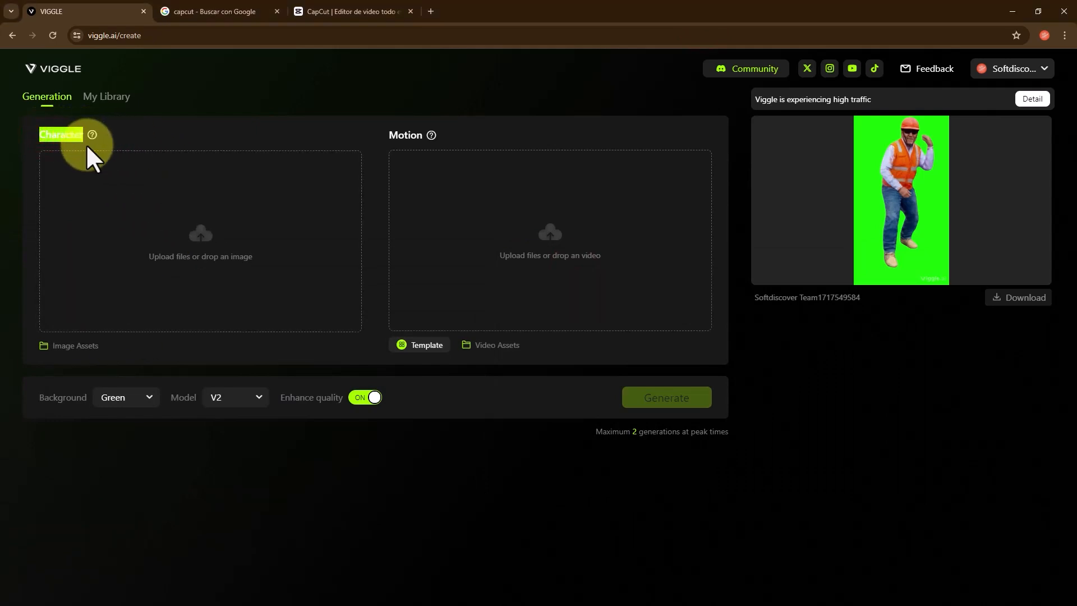
drag(0, 337, 204, 234)
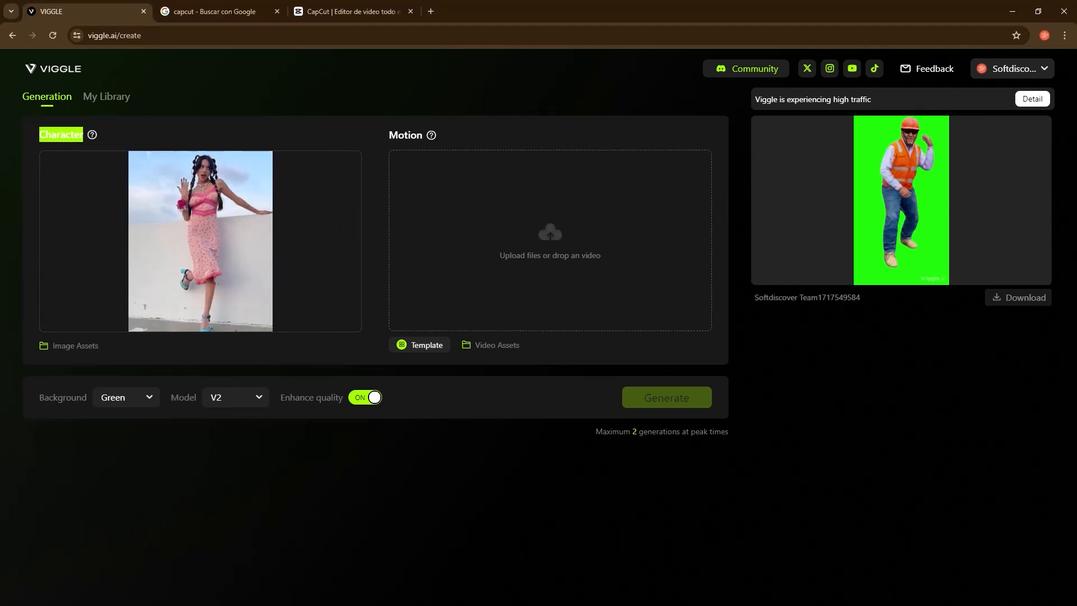
drag(0, 348, 488, 227)
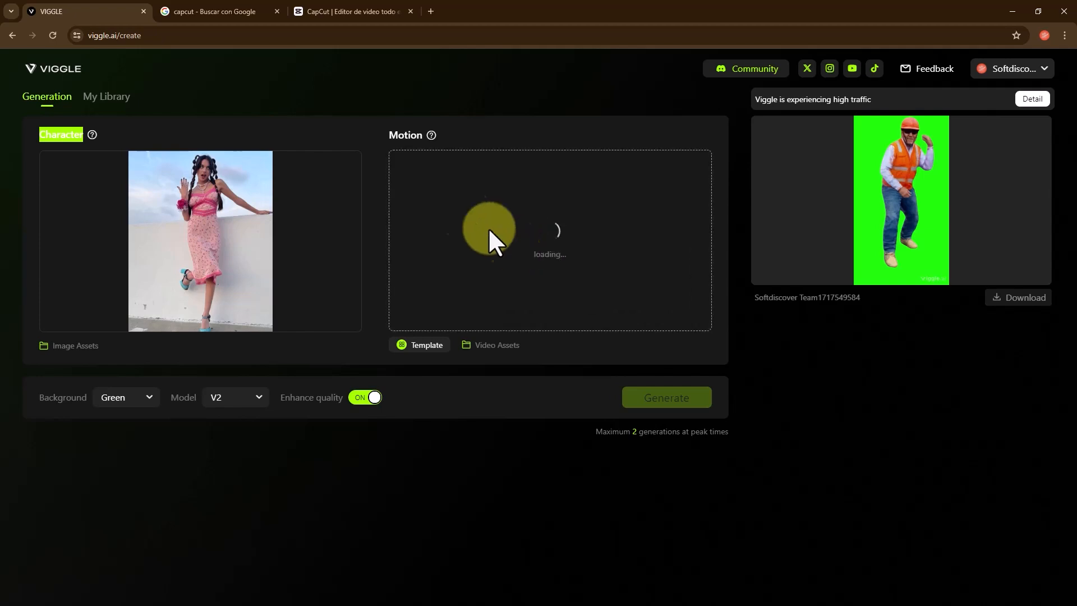
click(389, 137)
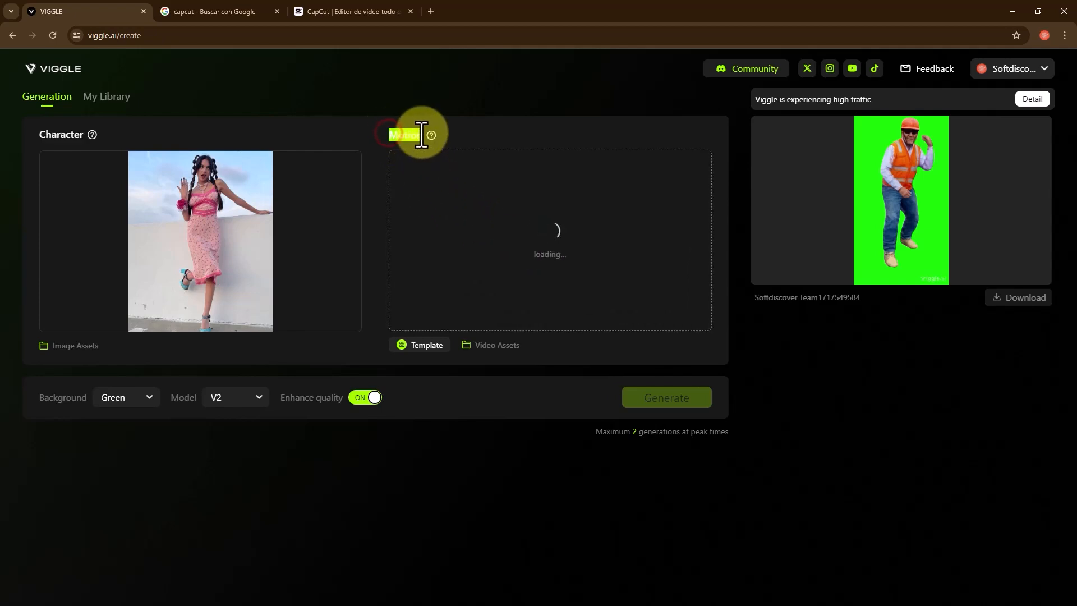
drag(421, 136, 432, 149)
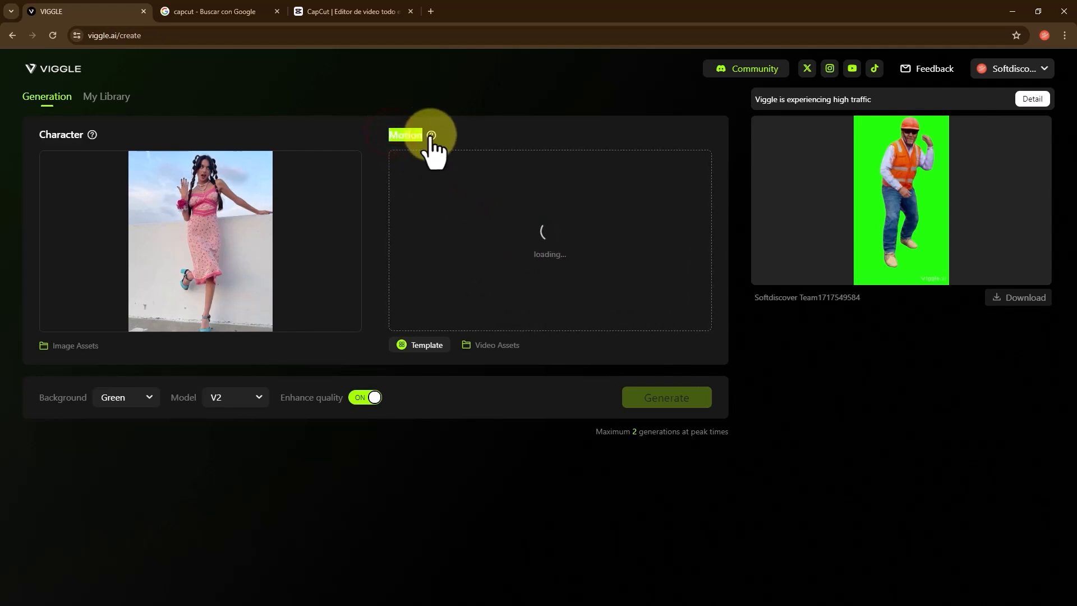
click(508, 131)
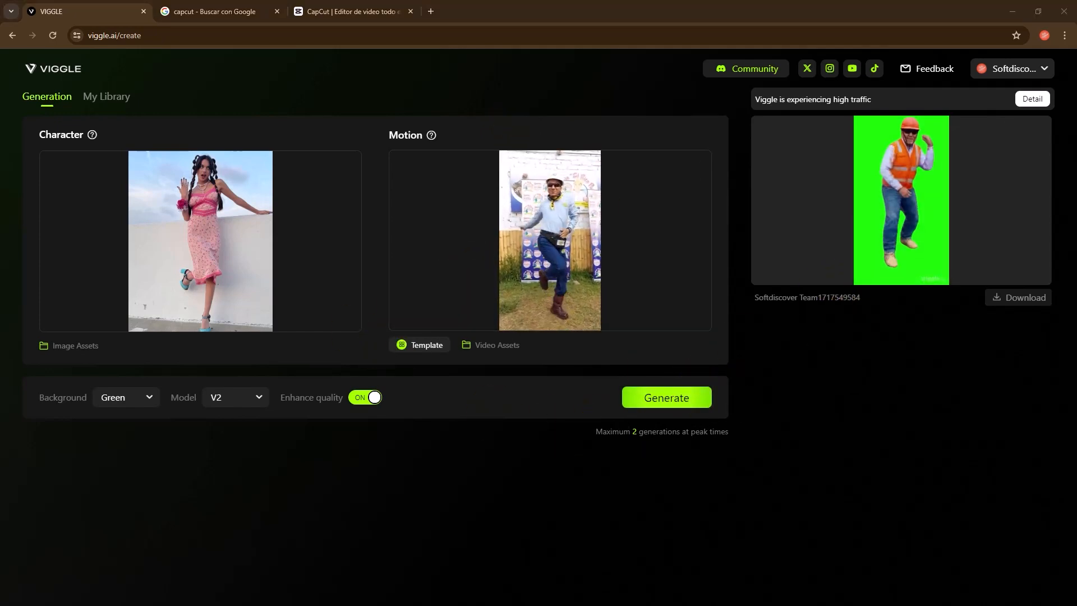
- Compare the source photo muestra.jpg with the previously generated green-background clip
click(271, 428)
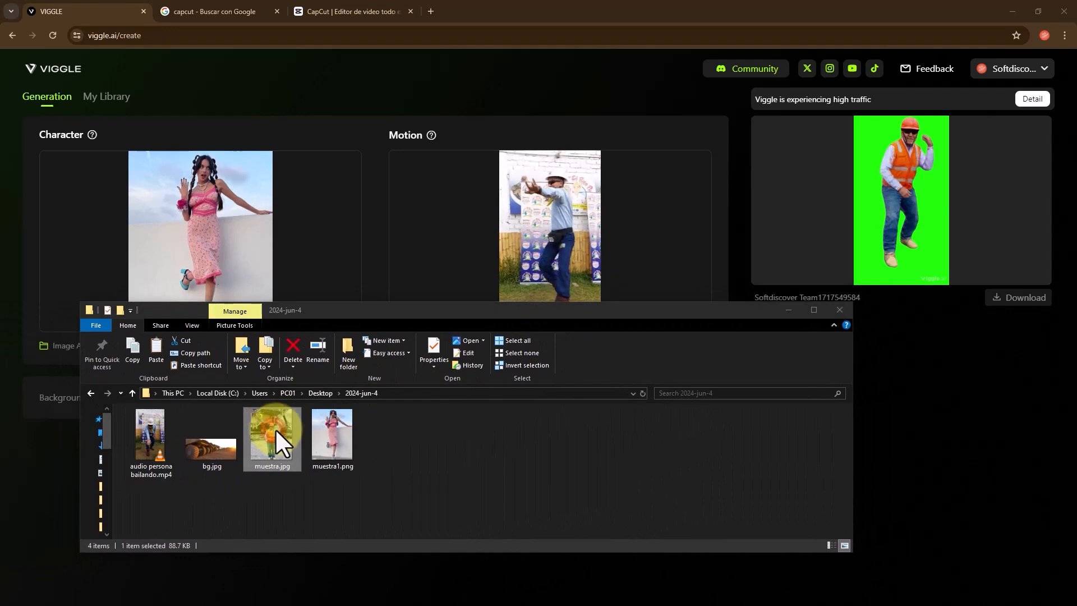
double_click(275, 429)
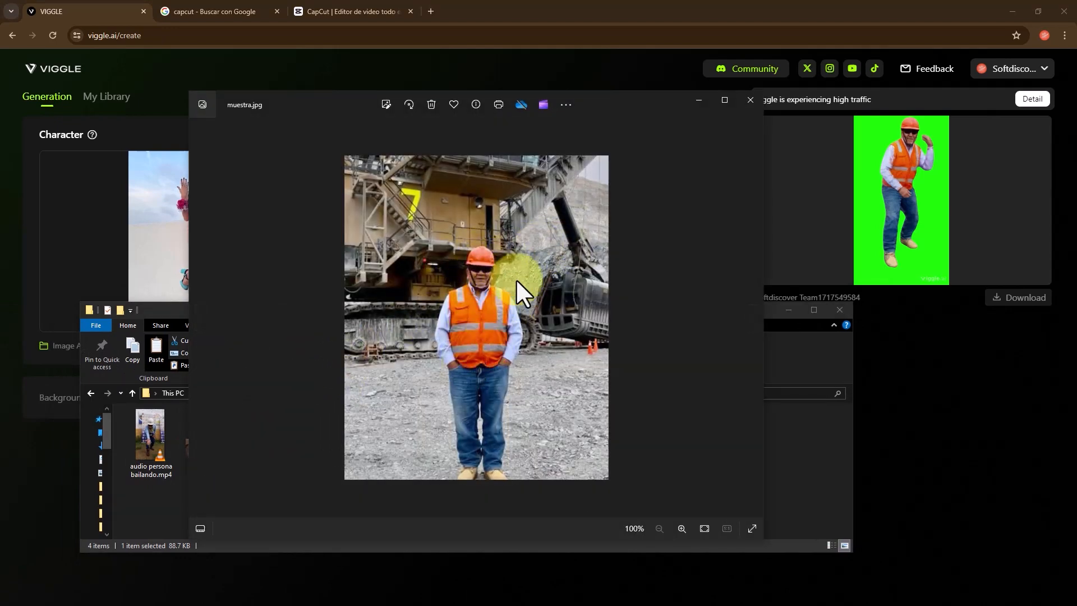
click(750, 104)
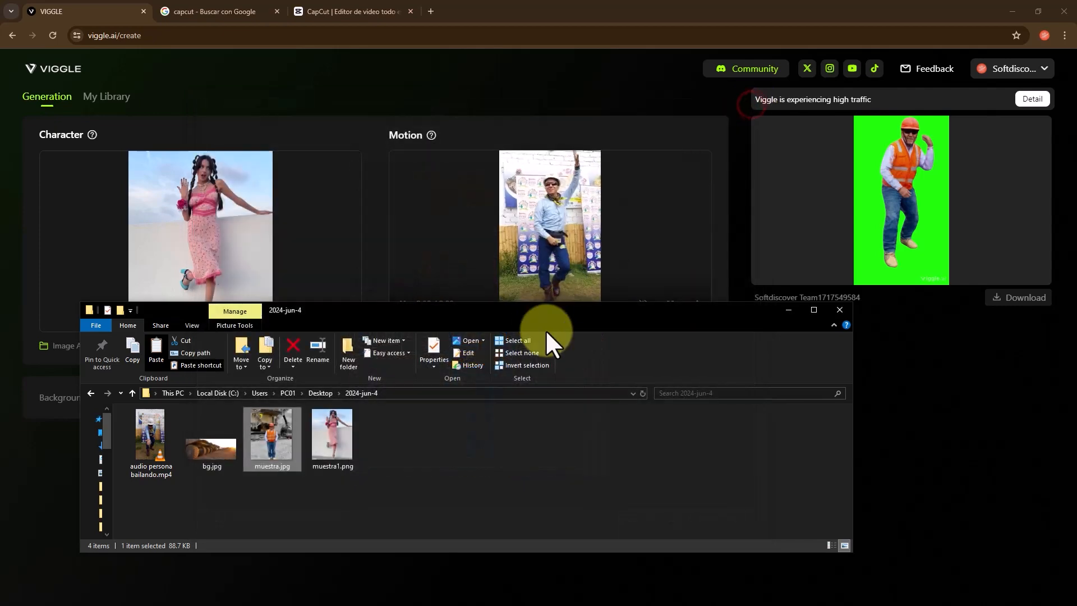
drag(552, 310, 0, 310)
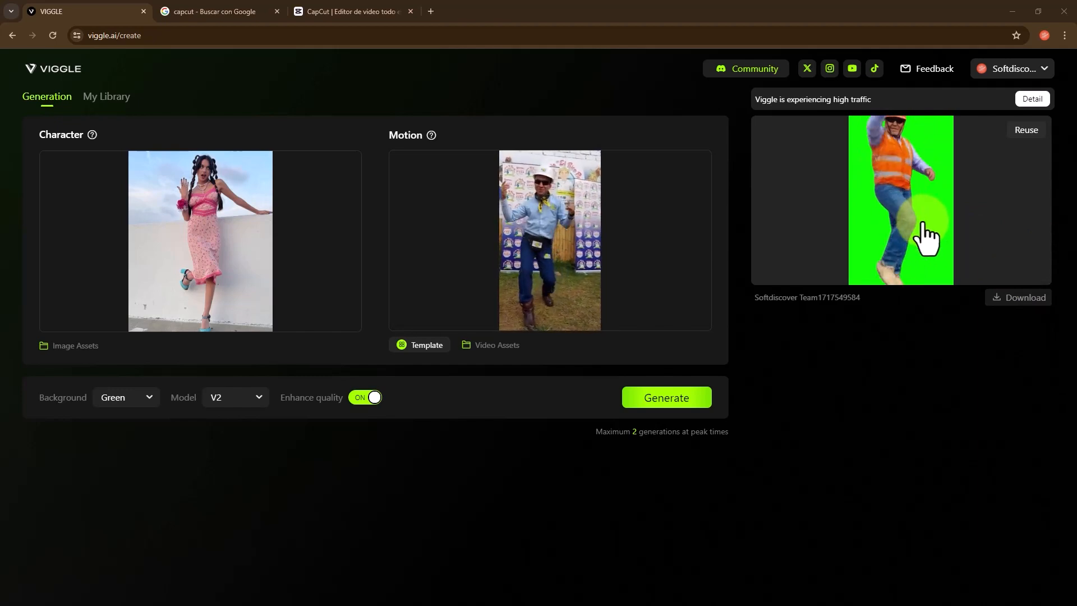
mouse_move(537, 231)
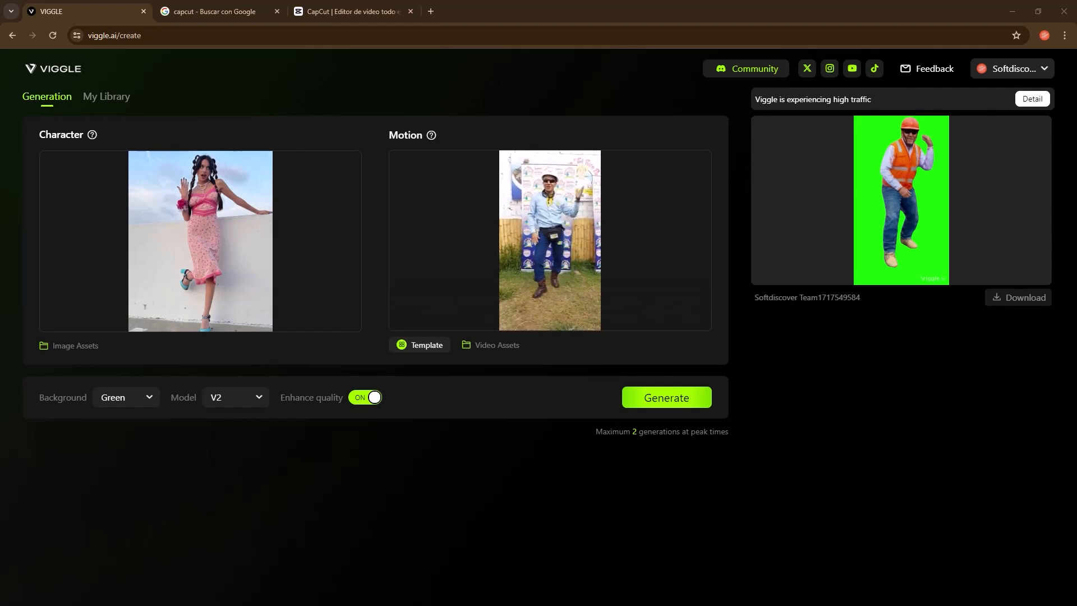
drag(383, 263, 469, 244)
double_click(331, 372)
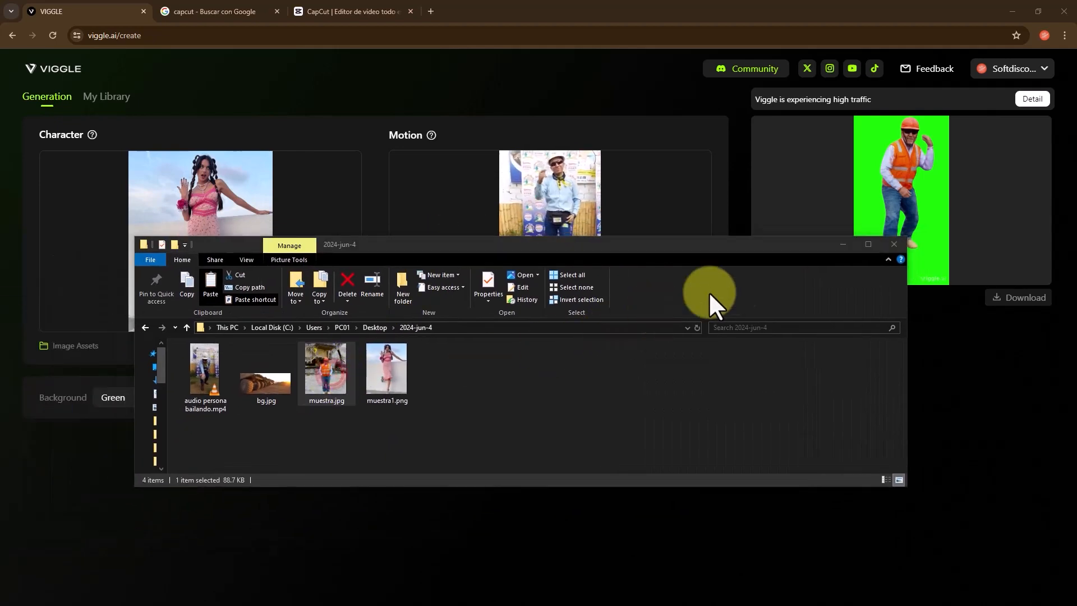
drag(801, 243, 0, 308)
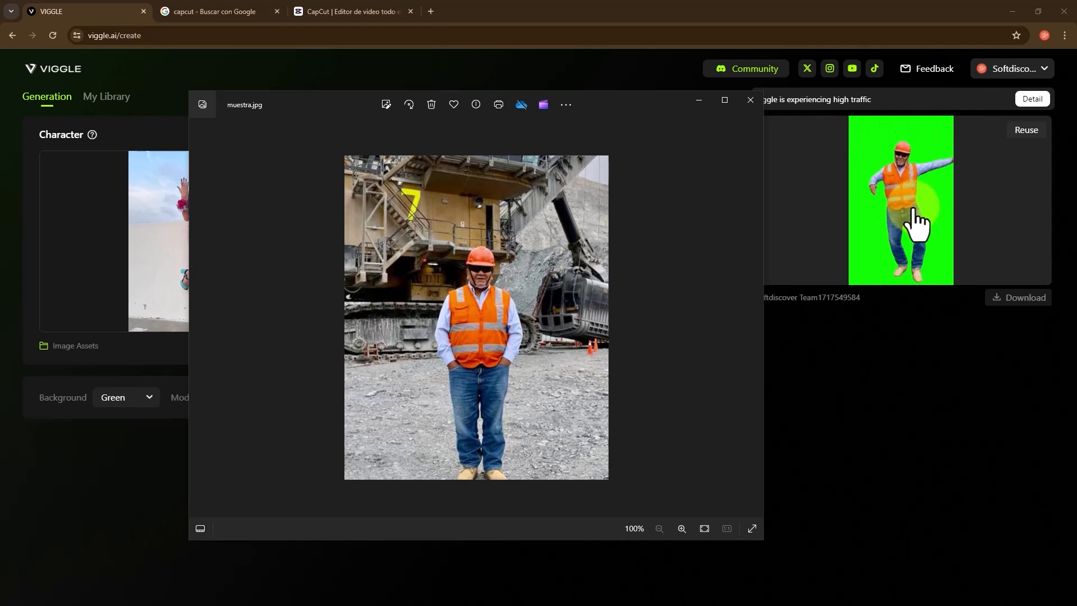
- Close the photo preview and generate the animation with a Green background and the V2 model
click(628, 99)
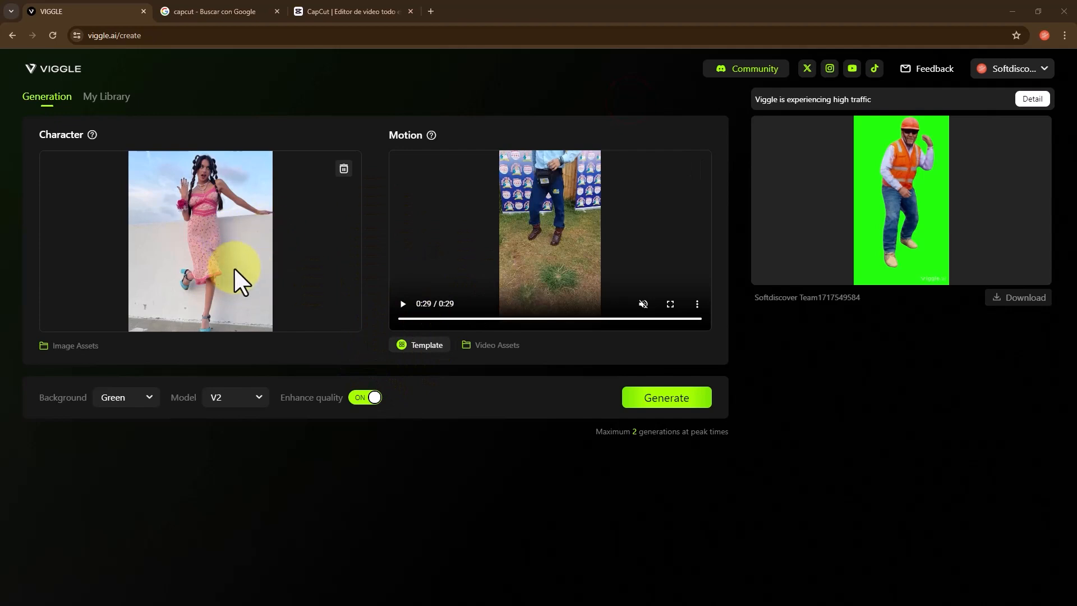
click(134, 399)
click(115, 442)
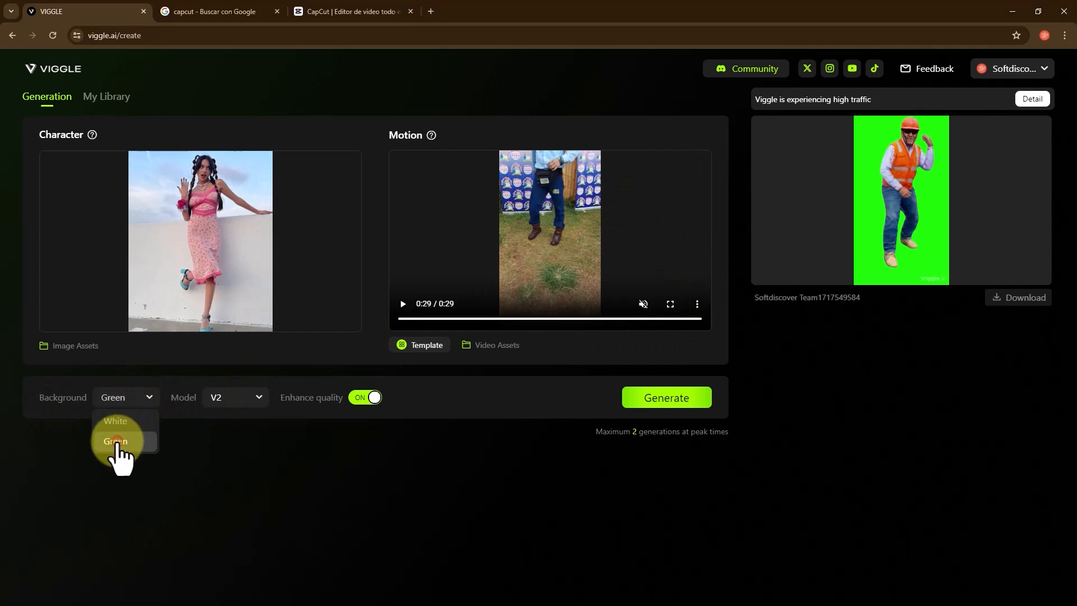
click(245, 393)
click(216, 421)
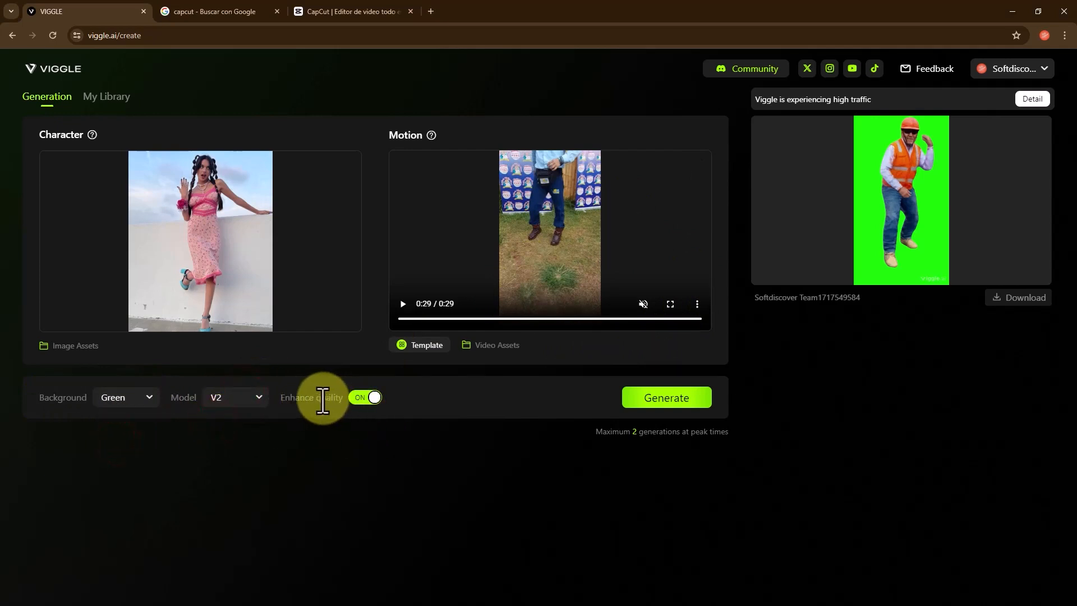
click(682, 399)
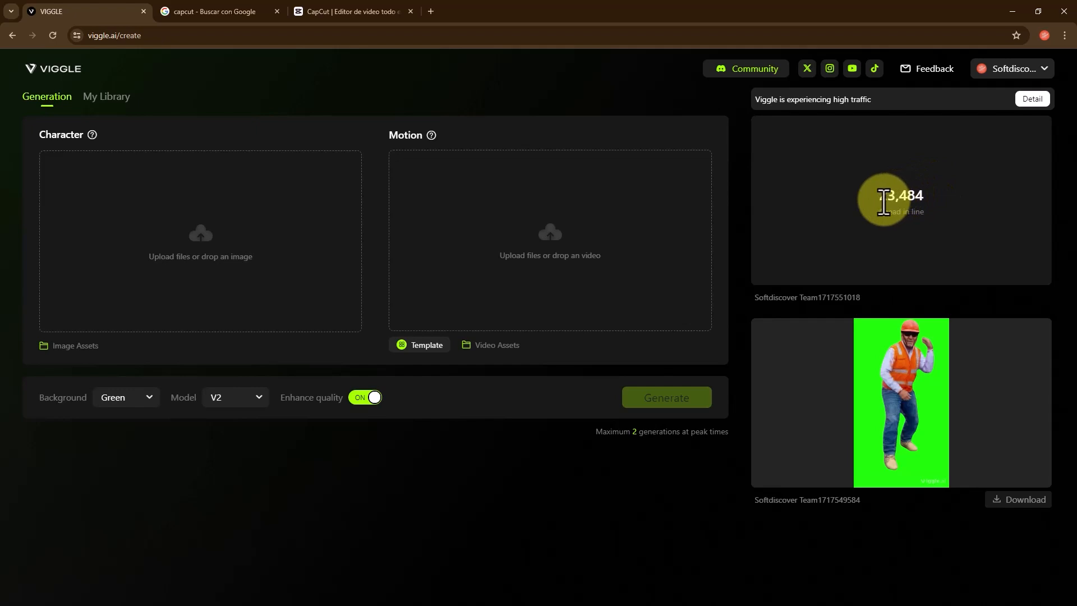
- Download the previously generated green-background clip of the worker and show the file in the 2024-jun-4 folder
drag(881, 197, 920, 195)
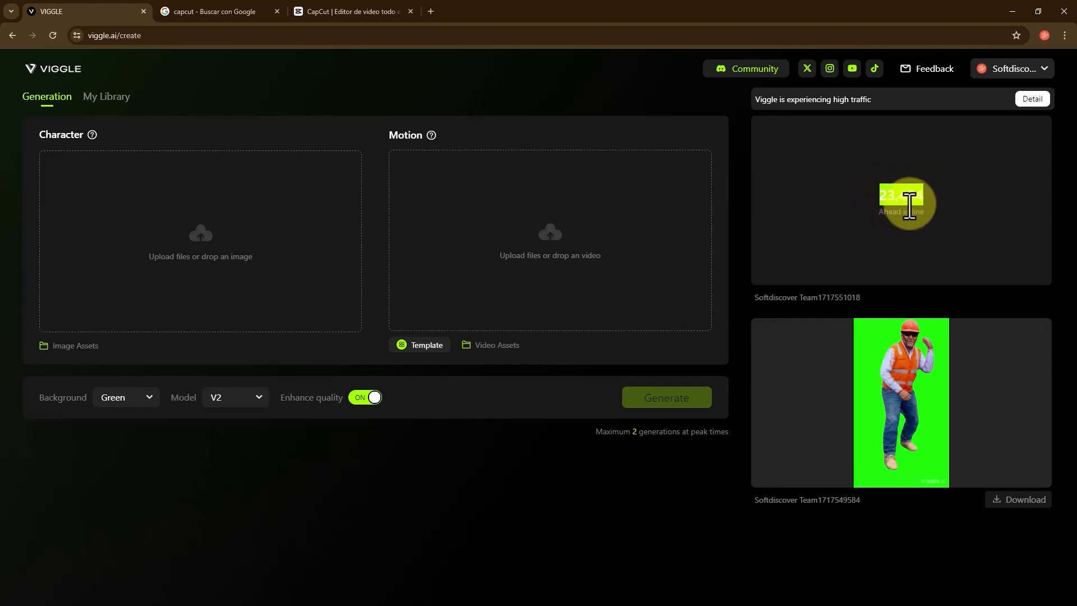
mouse_move(870, 428)
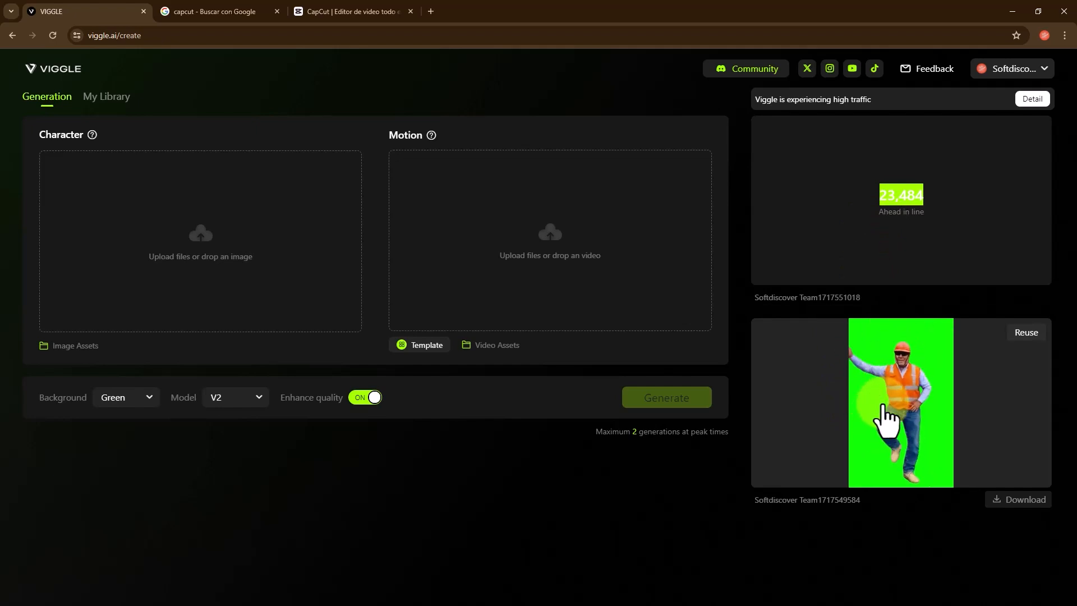
click(1018, 500)
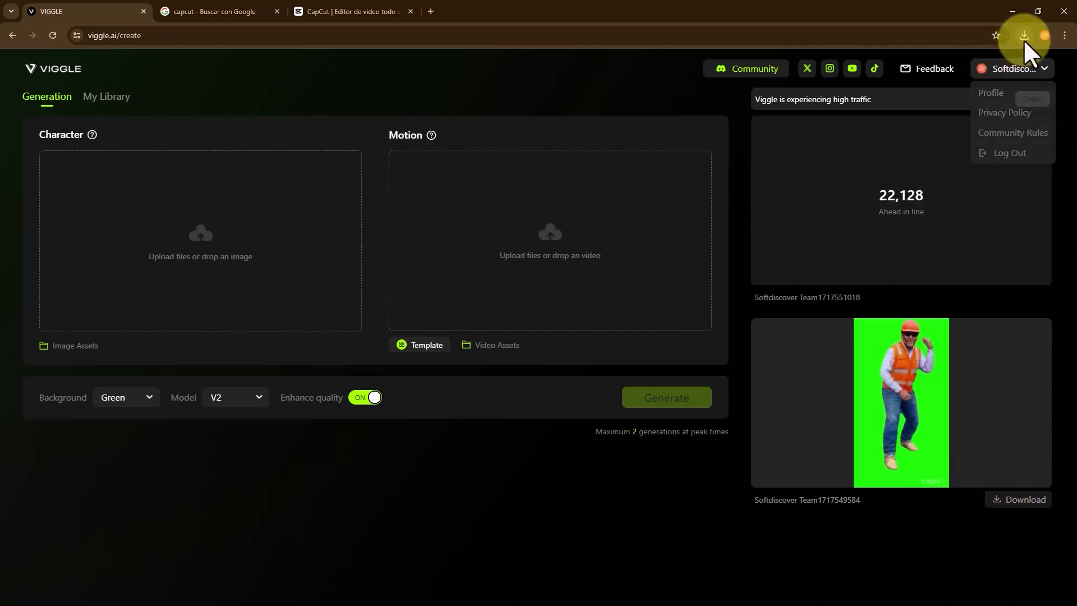
click(1024, 35)
click(994, 85)
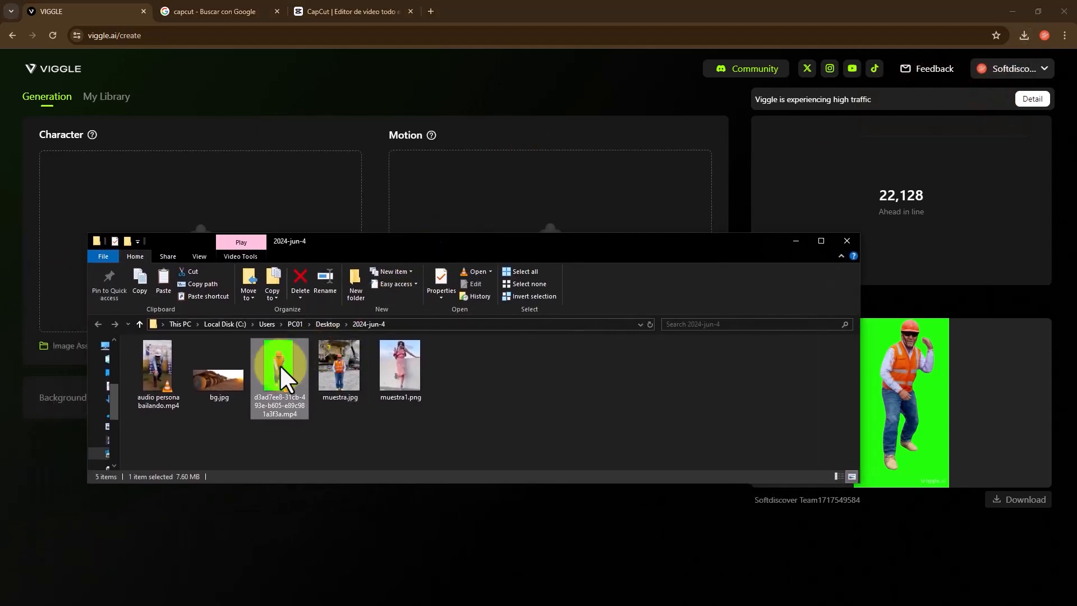
- Play the downloaded green-background clip from the 2024-jun-4 folder, then move the folder window aside
double_click(277, 365)
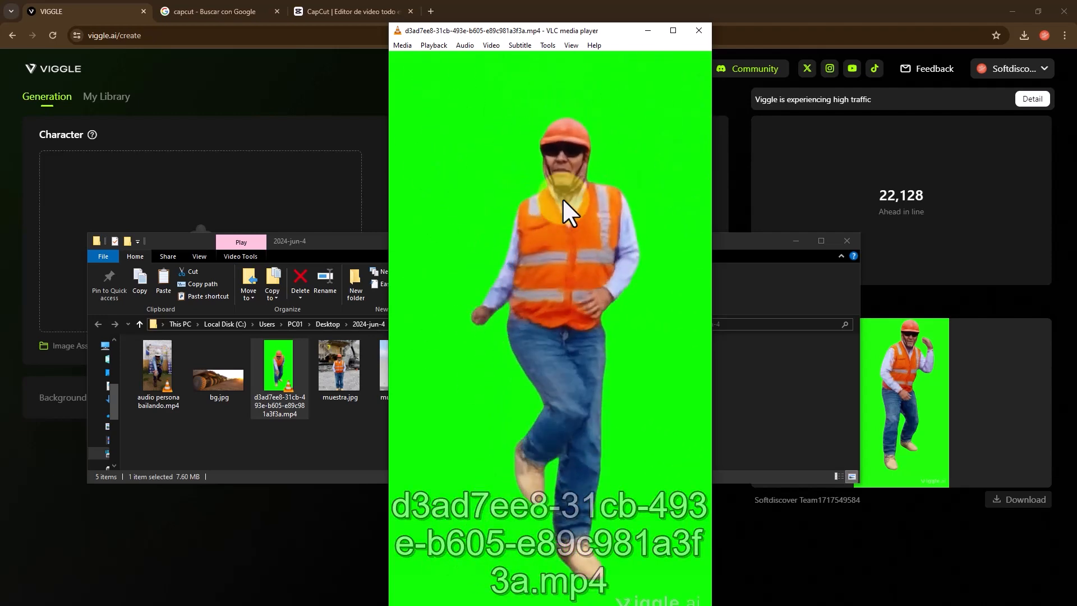
click(698, 26)
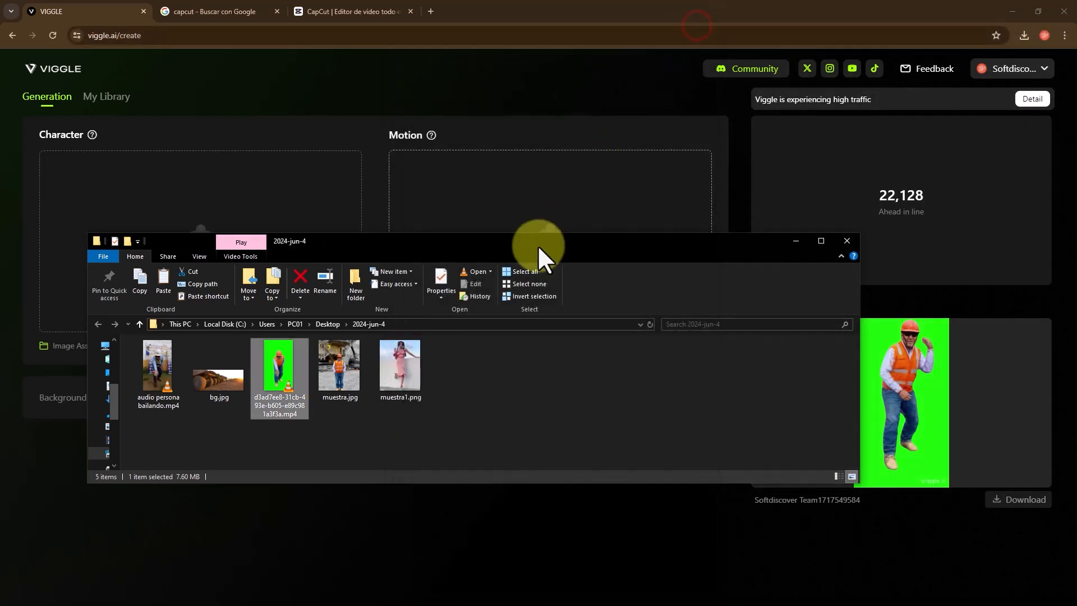
click(535, 250)
drag(380, 248, 0, 266)
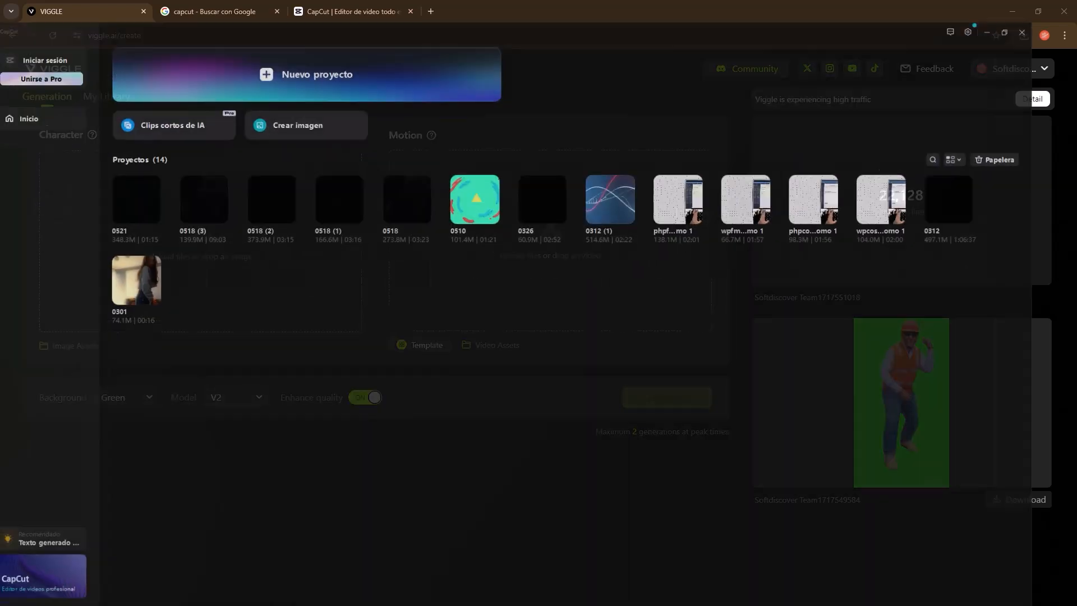
- Switch to CapCut and create a new project
click(221, 365)
click(336, 51)
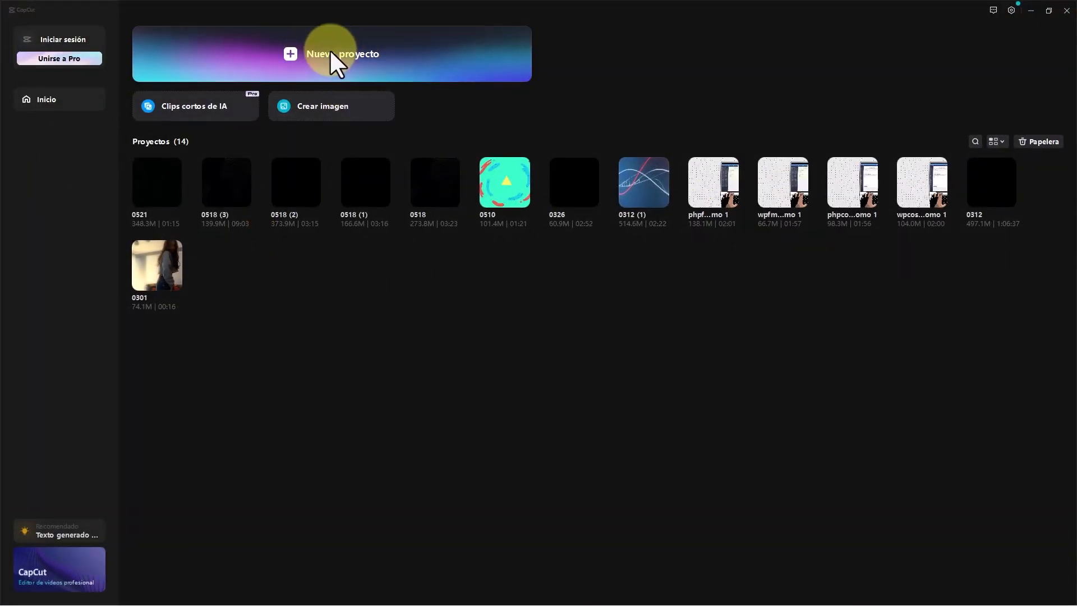
click(394, 52)
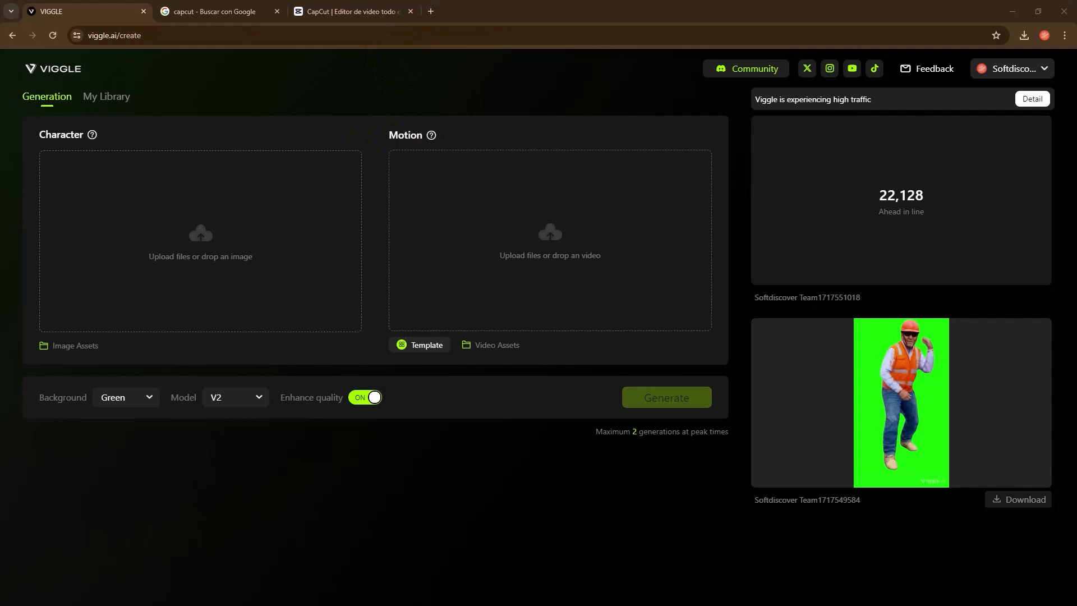
- Import bg.jpg and the downloaded green-background clip from the 2024-jun-4 folder into the project media
drag(528, 169, 514, 149)
double_click(445, 152)
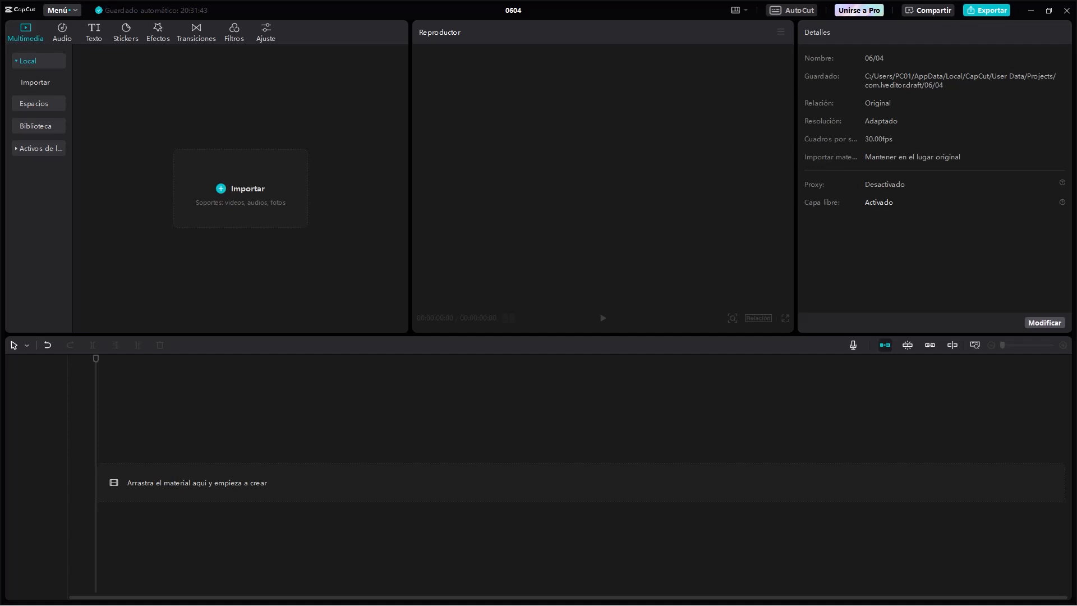
drag(202, 231, 190, 199)
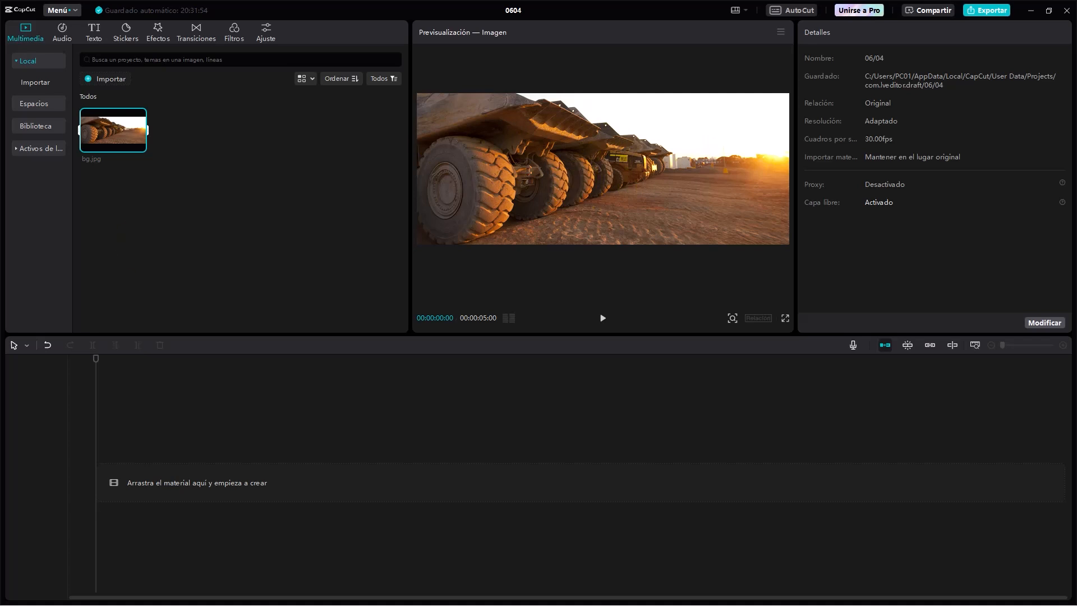
drag(112, 264, 231, 199)
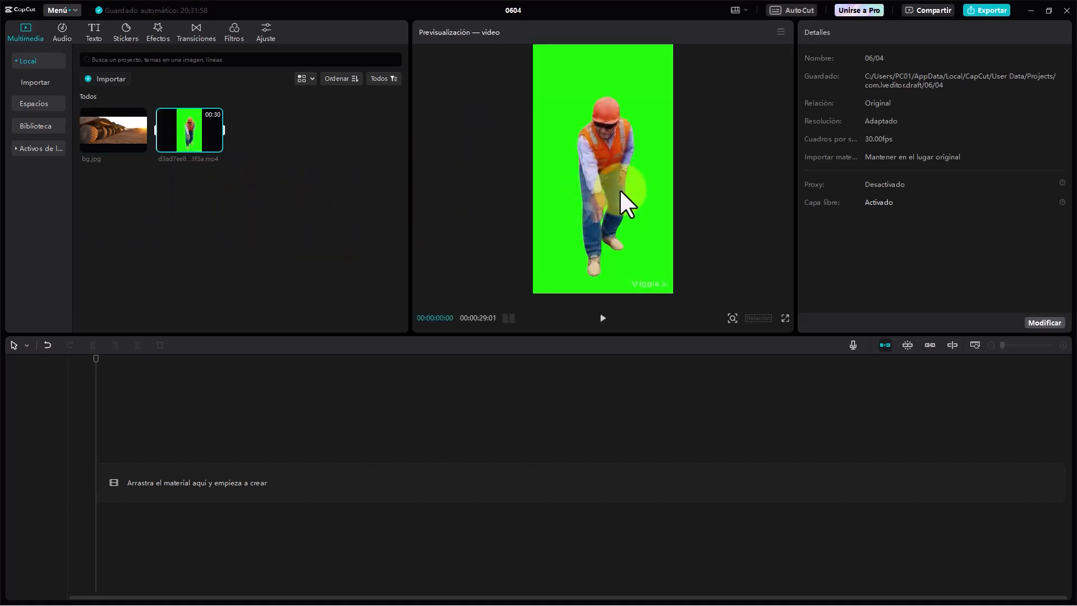
- Place bg.jpg at the start of the main track and the green-background clip on a track above it
mouse_move(103, 147)
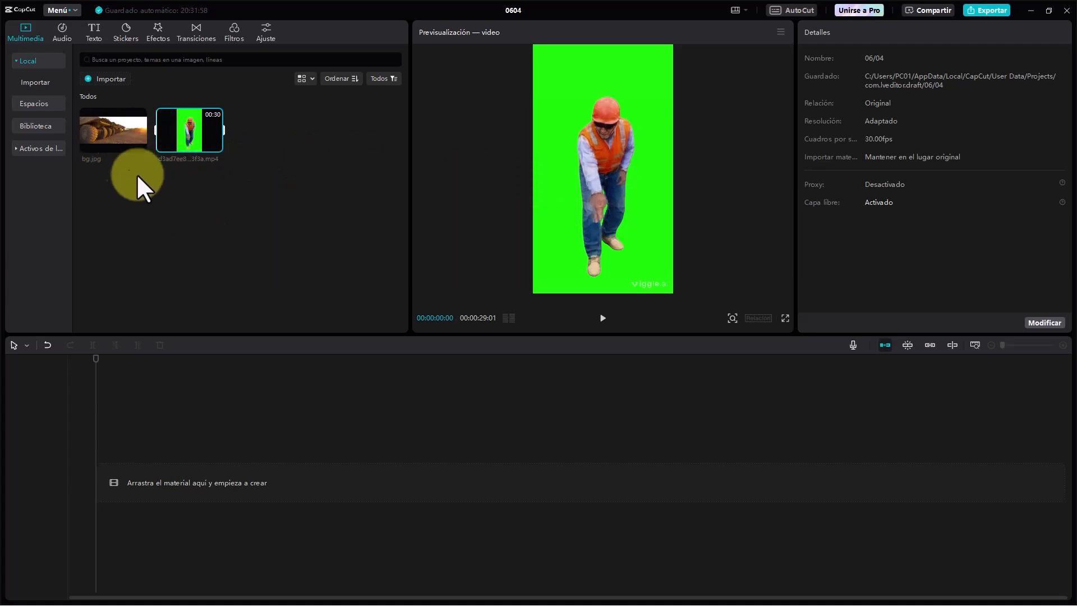
drag(111, 138, 96, 486)
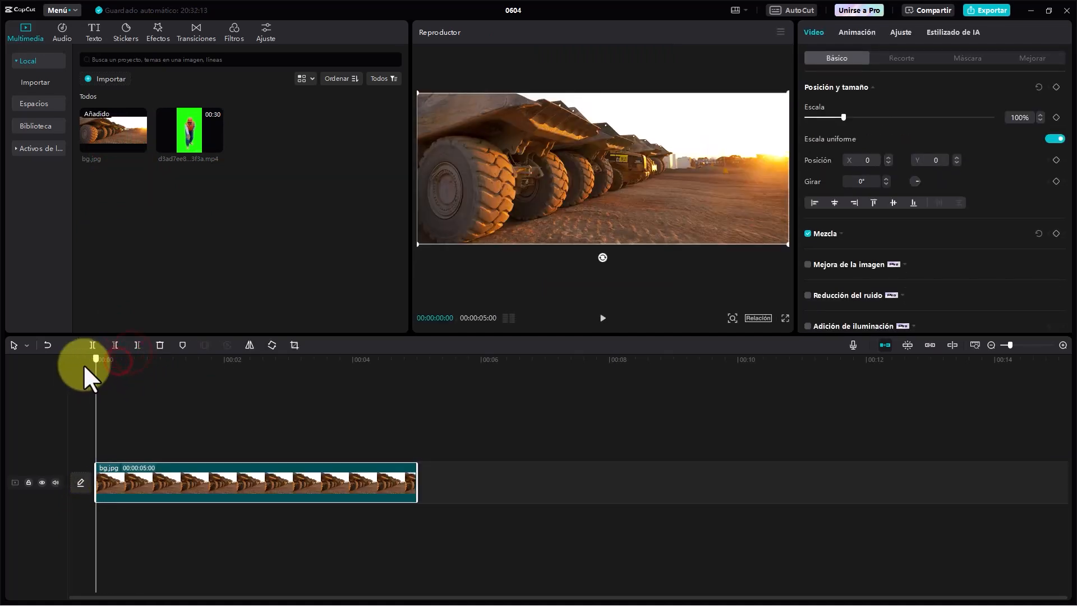
drag(197, 144, 101, 447)
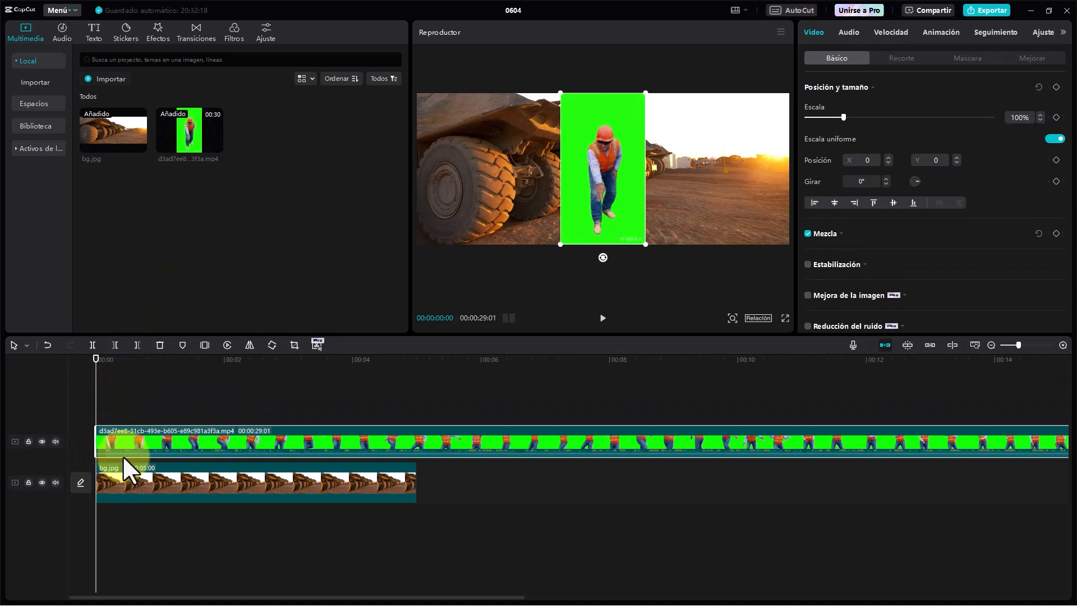
- Enable Chroma key on the green-background clip and pick its green backdrop as the key colour
click(111, 359)
drag(114, 359, 307, 413)
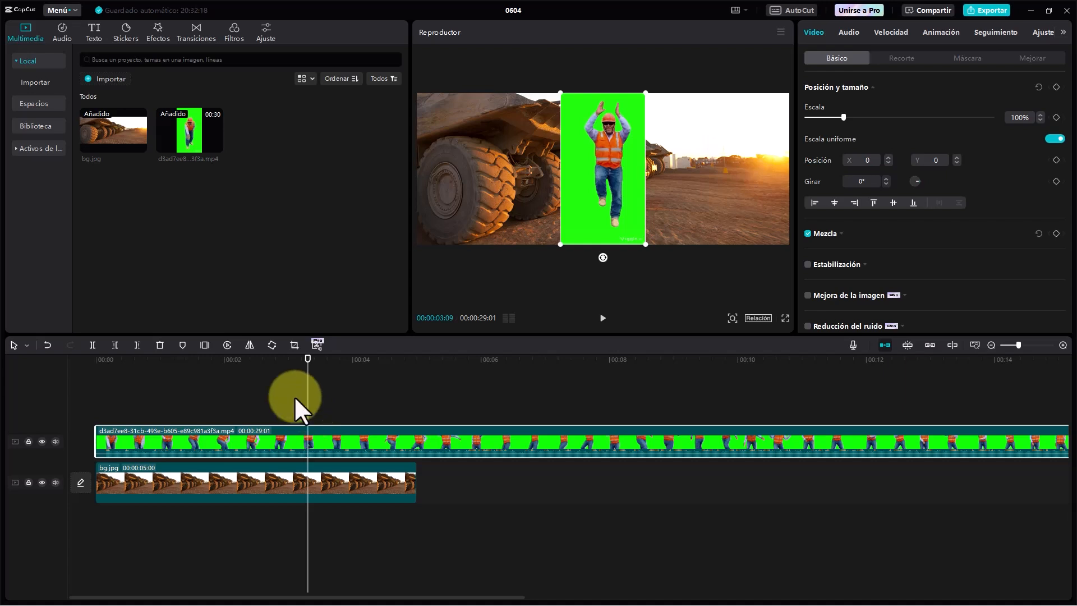
click(884, 345)
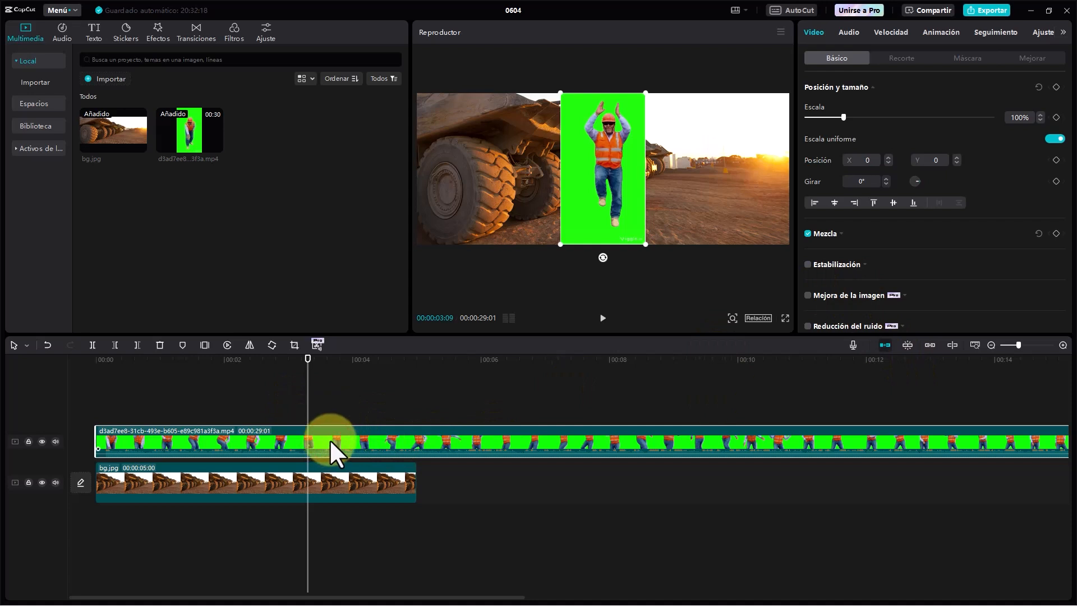
click(888, 58)
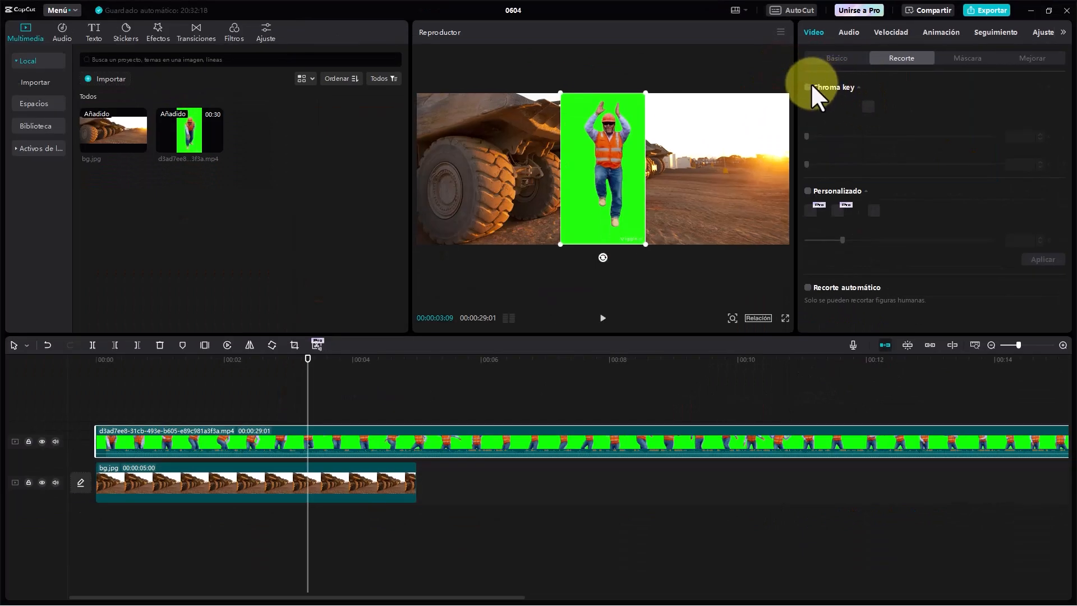
click(808, 87)
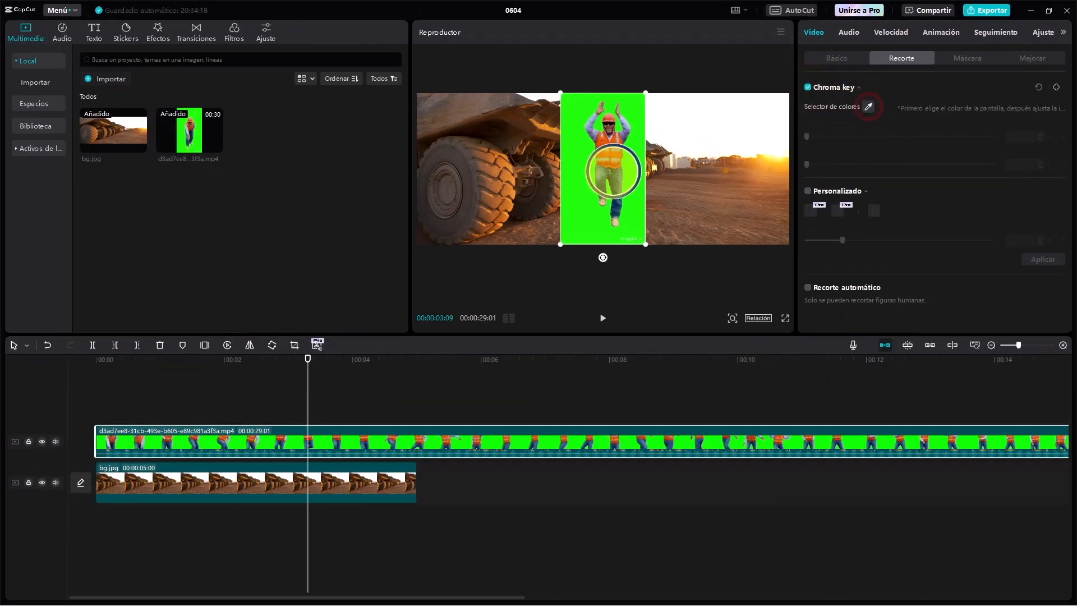
click(575, 178)
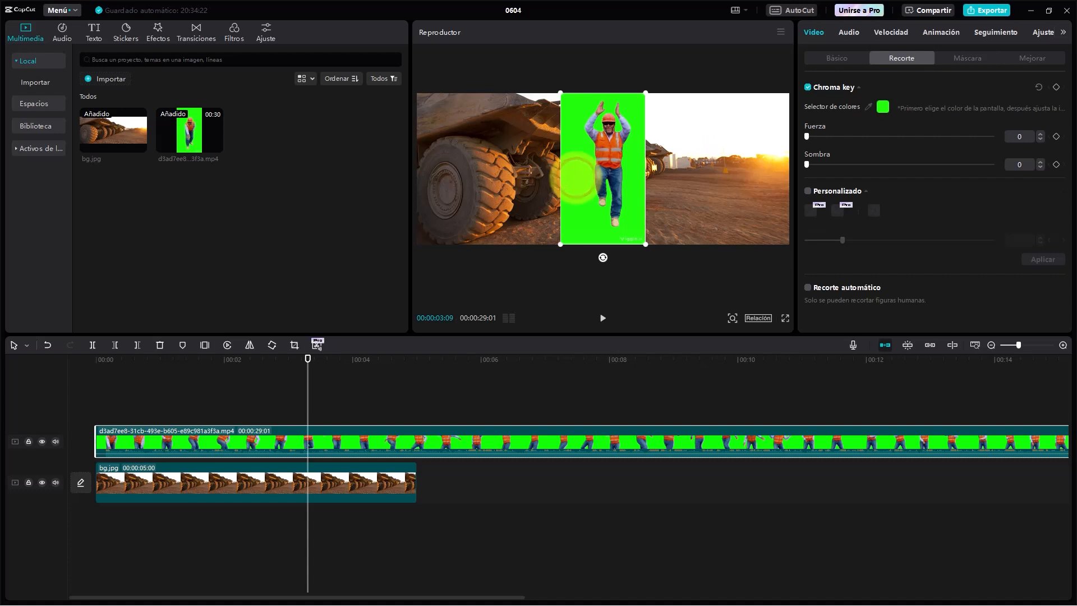
- Set the chroma key strength (Fuerza) of the dancer clip to 78
drag(806, 136, 900, 137)
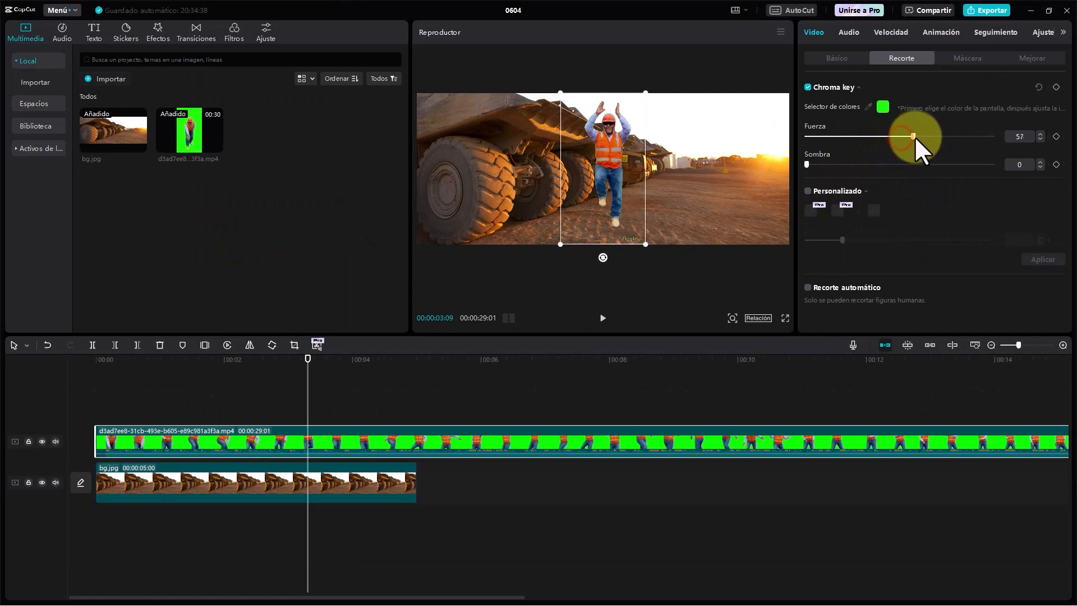
drag(914, 136, 927, 136)
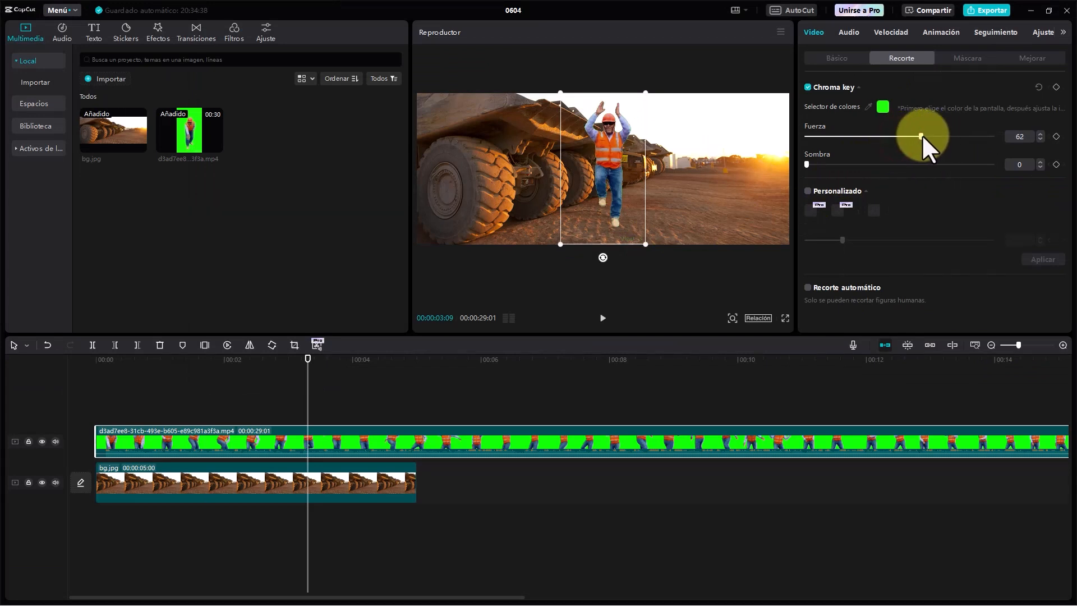
drag(917, 137, 954, 135)
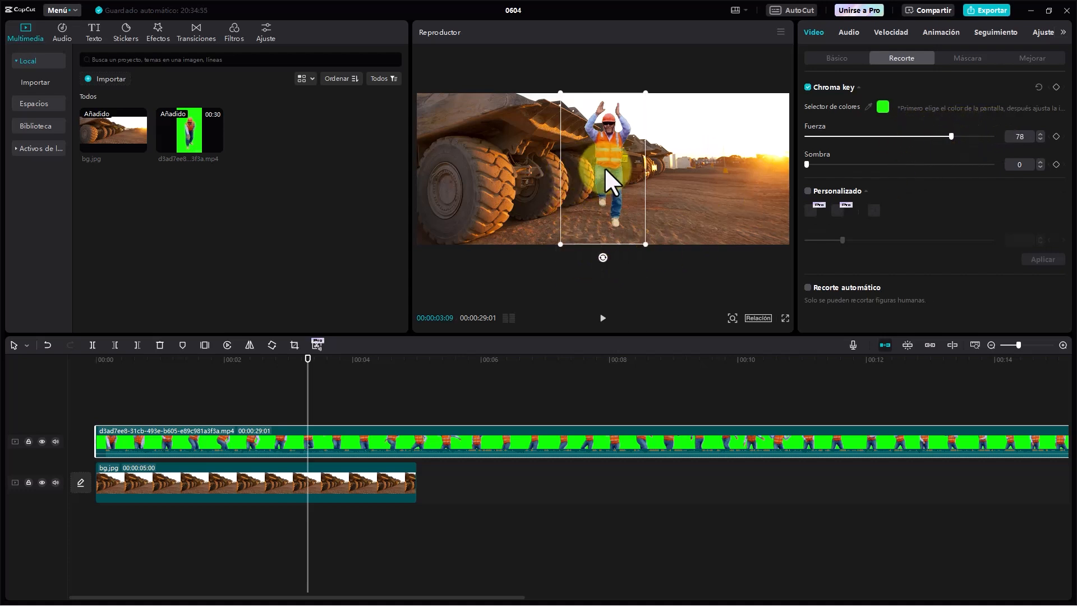
- Move the keyed dancer in front of the nearest truck wheel and play the composition from the start
drag(598, 168, 496, 174)
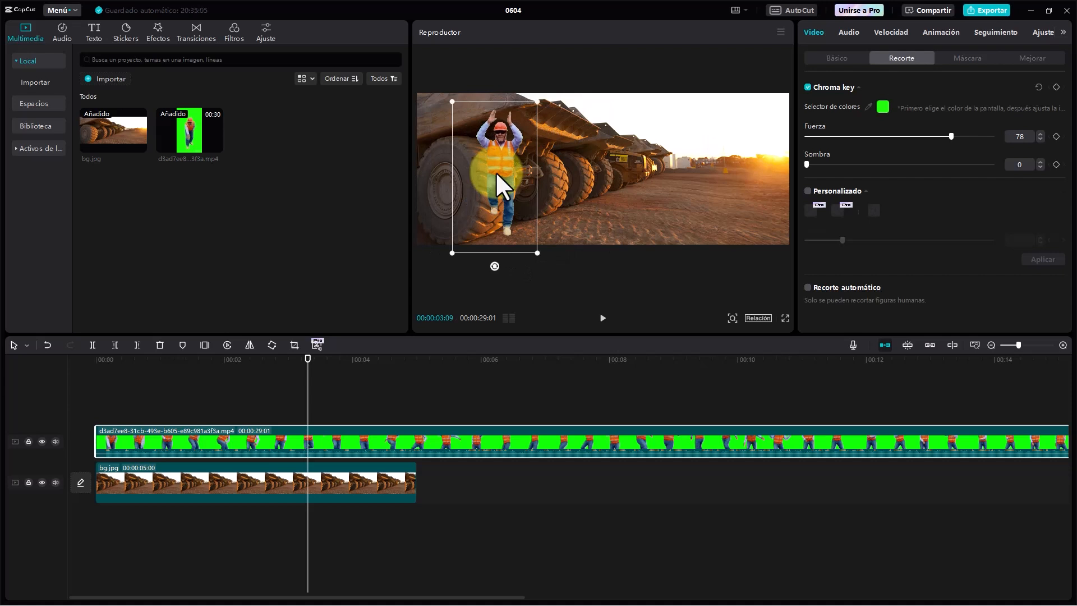
click(97, 362)
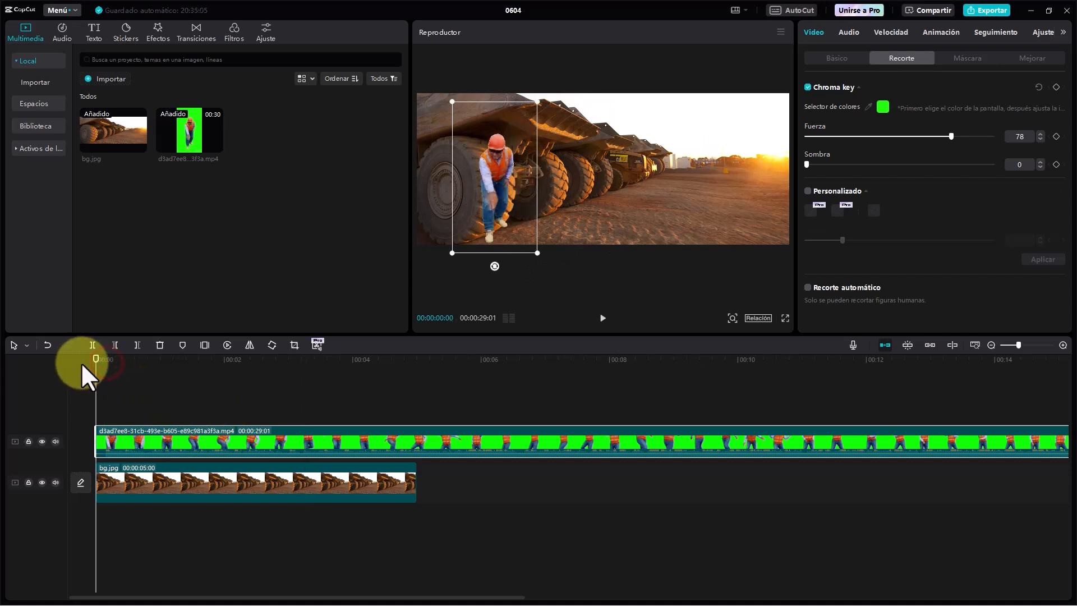
key(space)
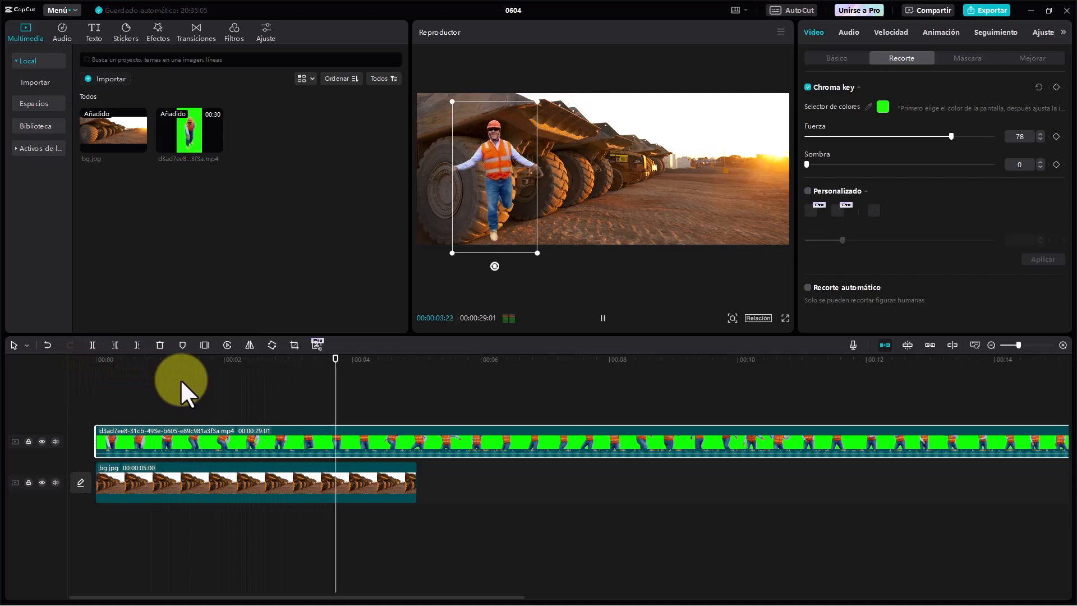
key(space)
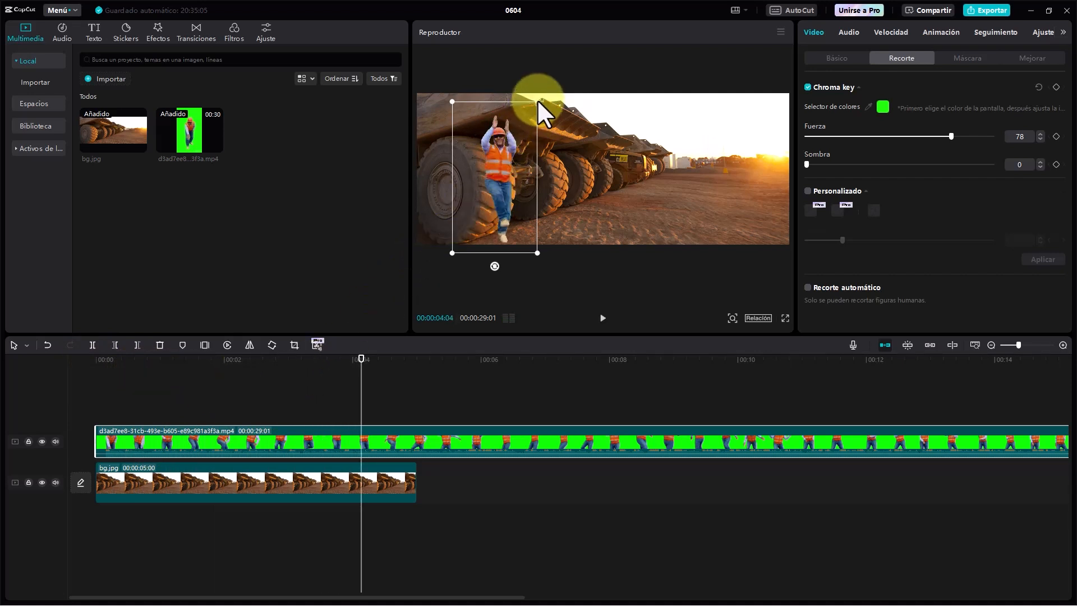
- Scale the dancer down to 51% and place it on the ground beside the trucks at X -116, Y -315
drag(537, 99, 548, 190)
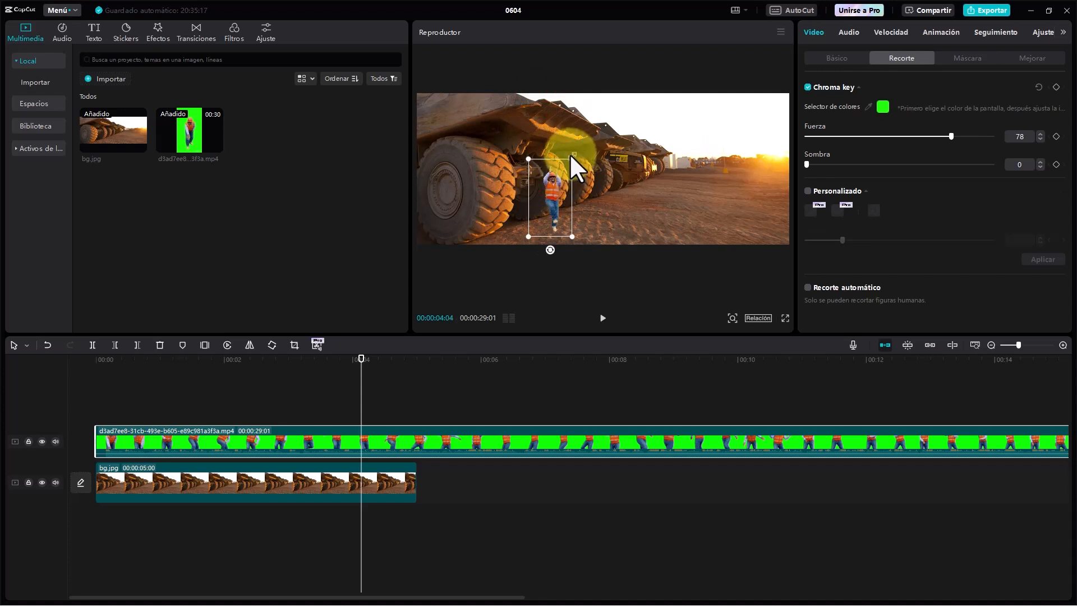
drag(546, 194, 607, 197)
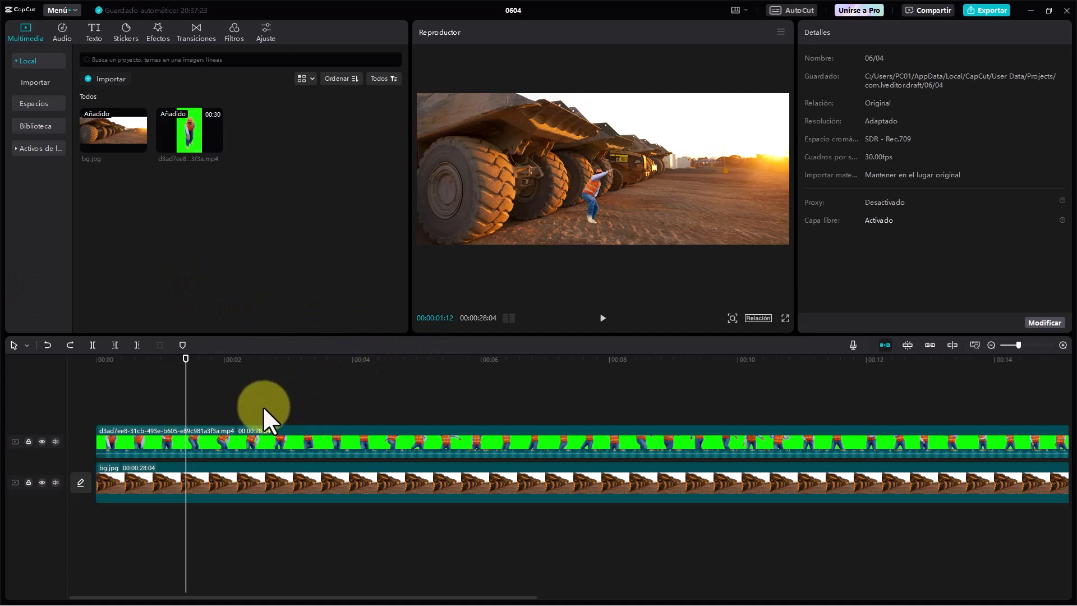
- Paste a copy of the dancer clip on a new track starting at 00:00:02:18
click(262, 406)
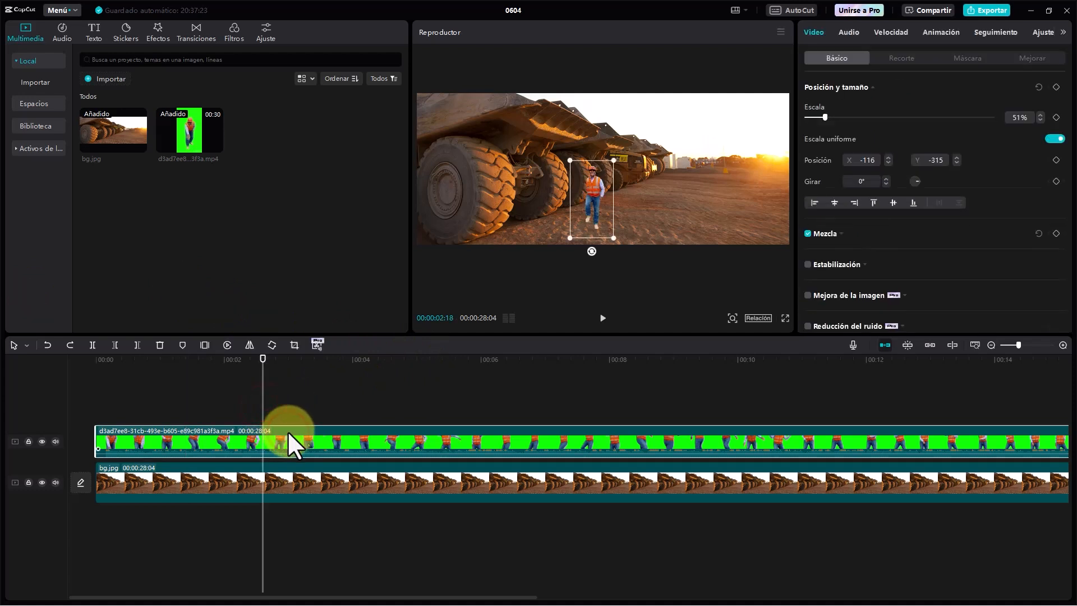
key(ctrl+v)
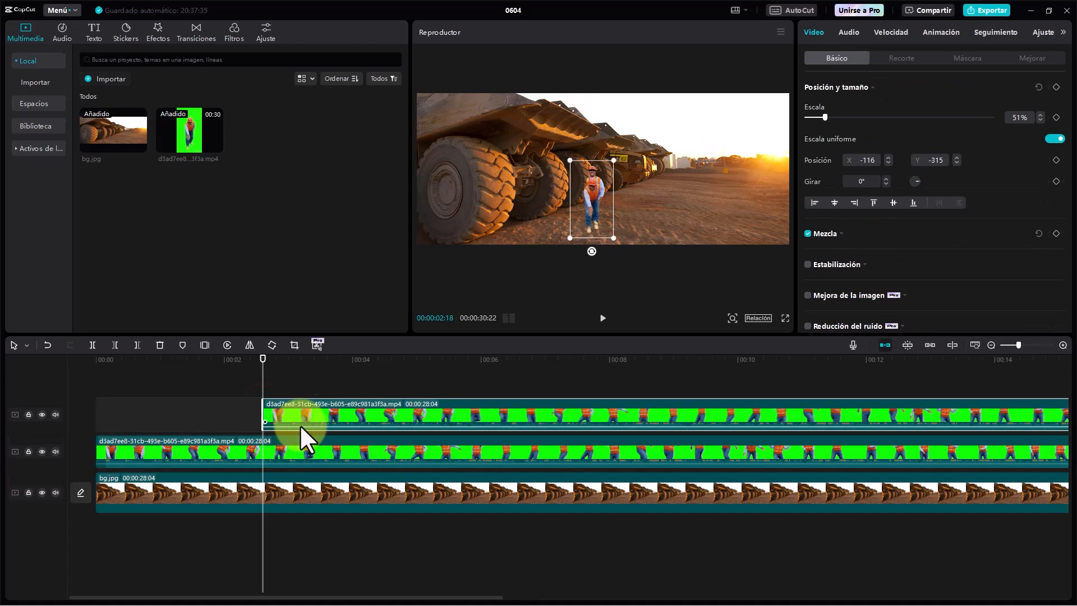
- Shift the pasted dancer clip to the timeline's start and place this second dancer beside the first at X 428, Y -347
drag(311, 413, 126, 417)
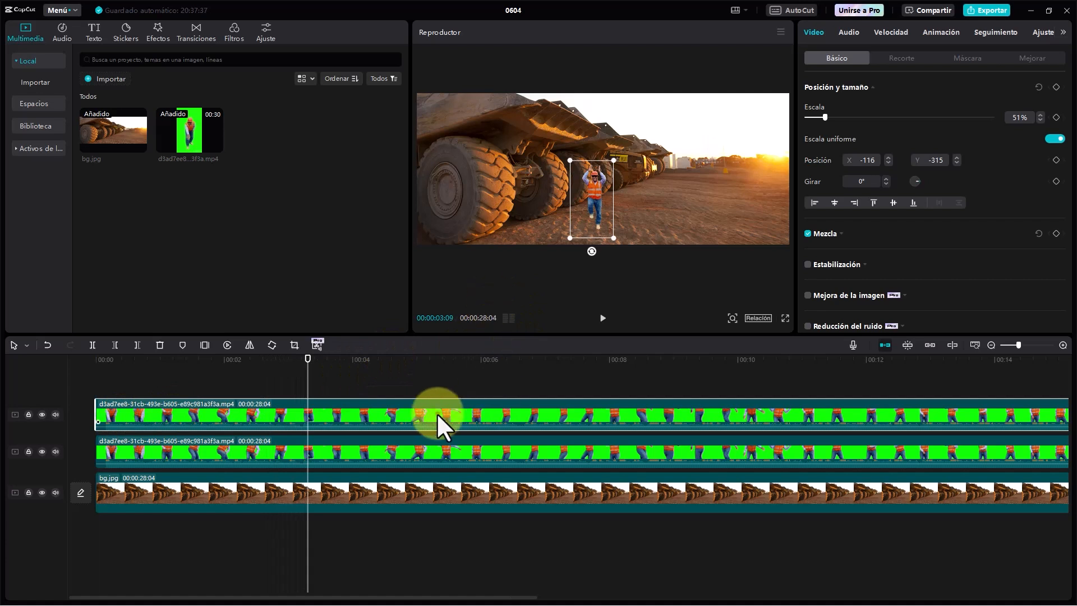
drag(603, 194, 647, 197)
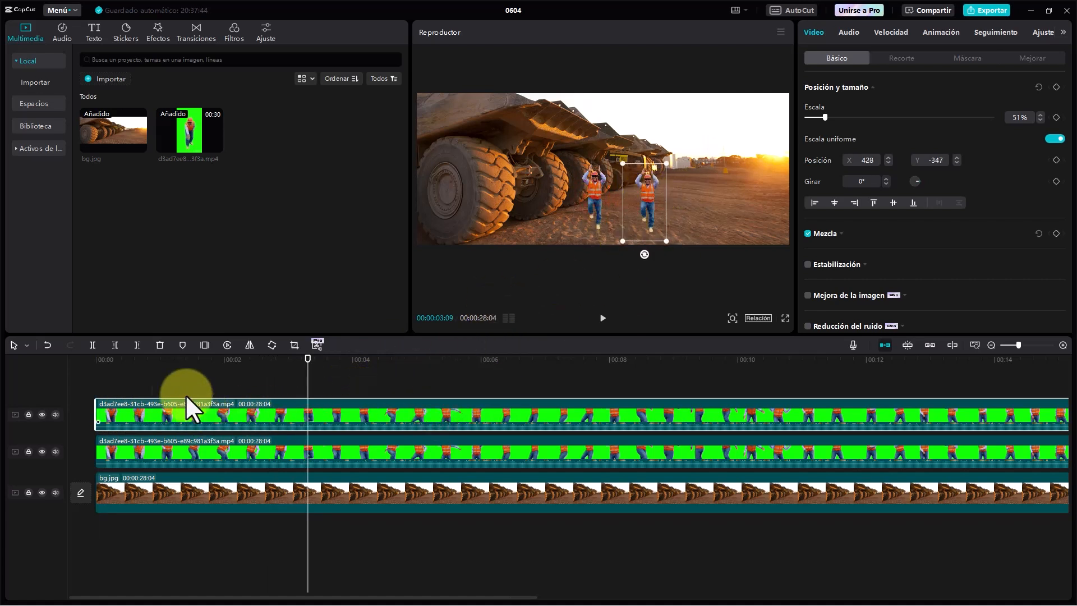
- Paste a third dancer clip on a new track, align it to the timeline's start and place the dancer at X 902, Y -380
drag(147, 360, 880, 418)
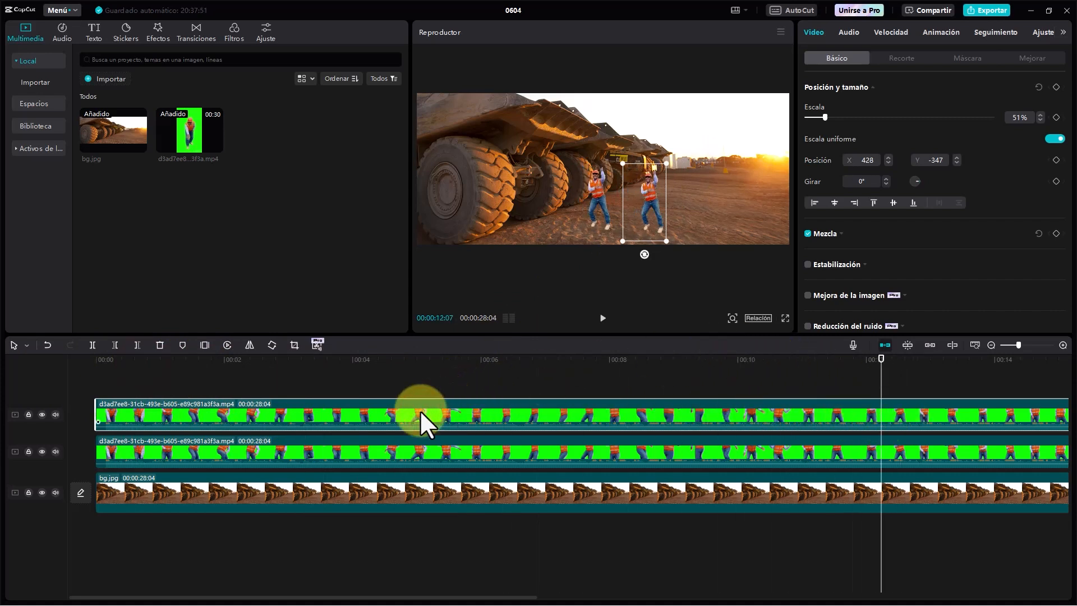
key(ctrl+v)
drag(922, 414, 120, 411)
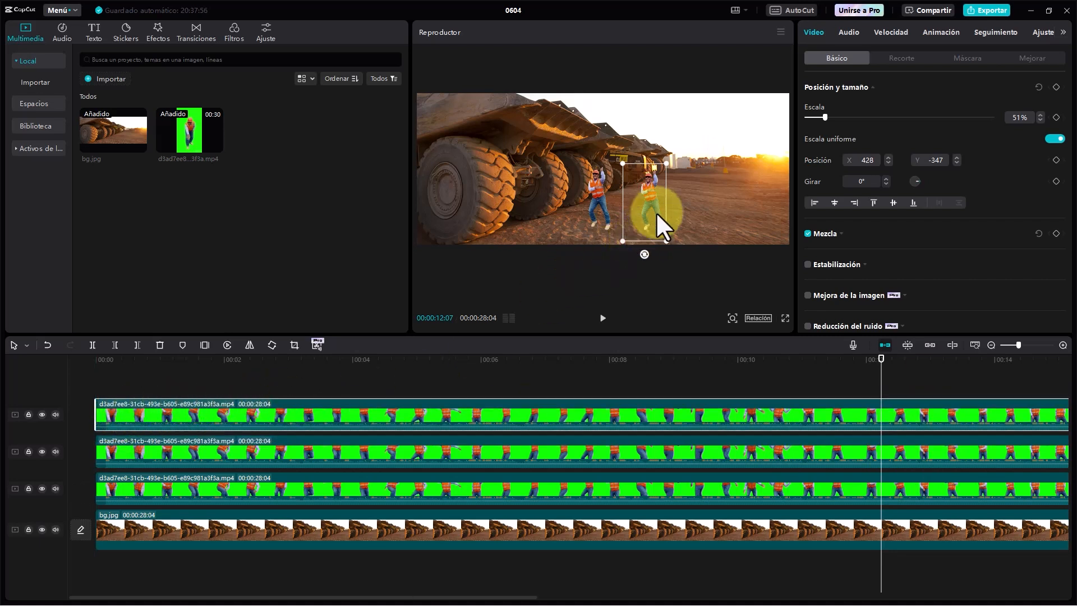
drag(649, 200, 690, 201)
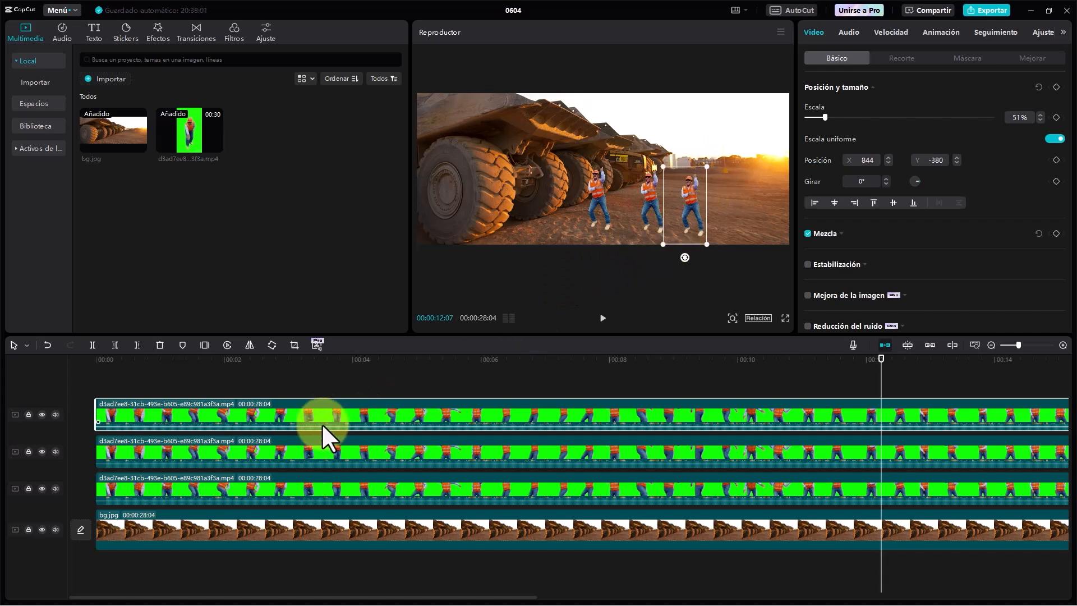
click(355, 381)
click(327, 406)
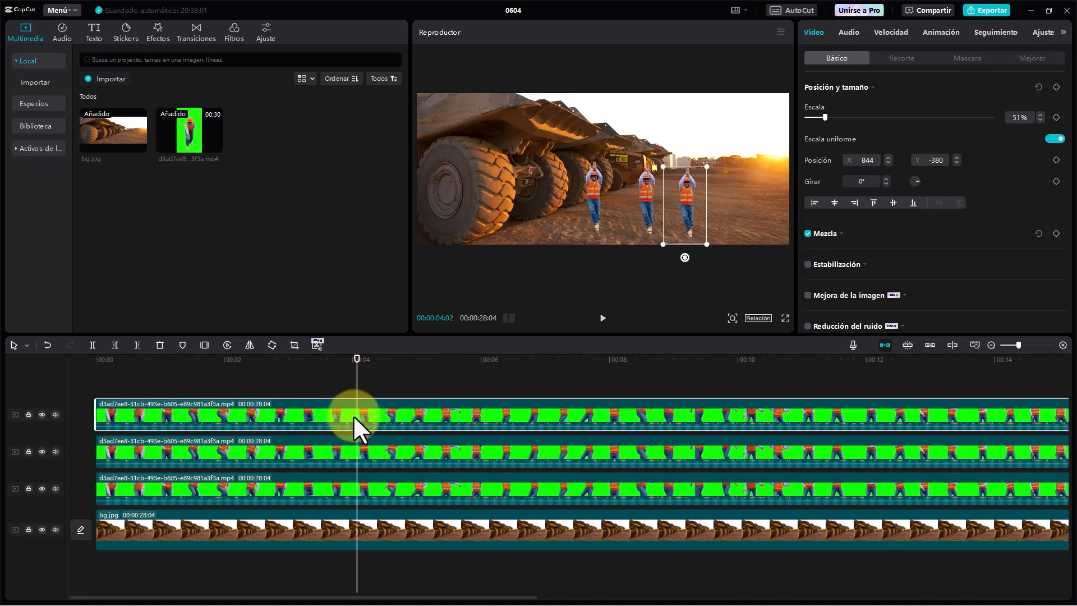
click(399, 403)
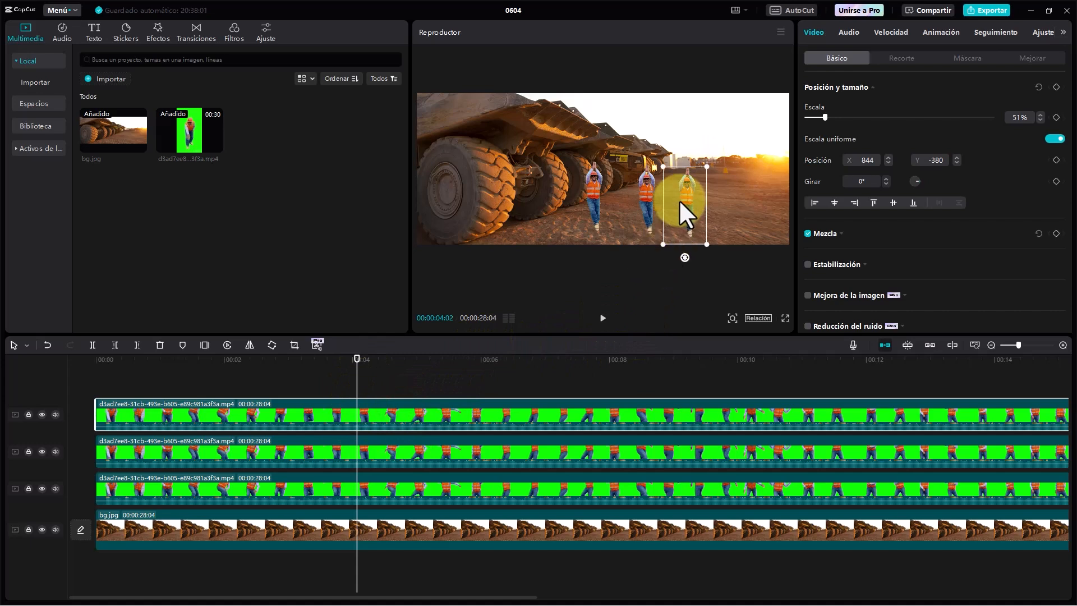
mouse_move(679, 199)
mouse_down()
mouse_move(689, 196)
mouse_move(678, 200)
mouse_up()
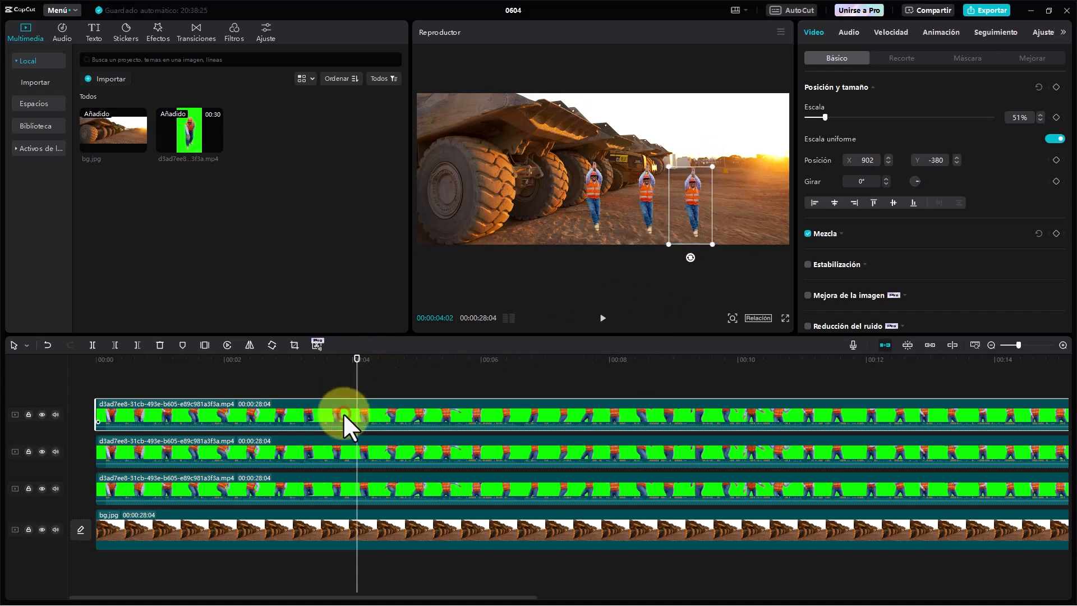
- Duplicate the third dancer clip from the timeline's start, scale the copy to 37% and place it nearer the sunset at X 1324, Y -241
key(ctrl+c)
key(ctrl+v)
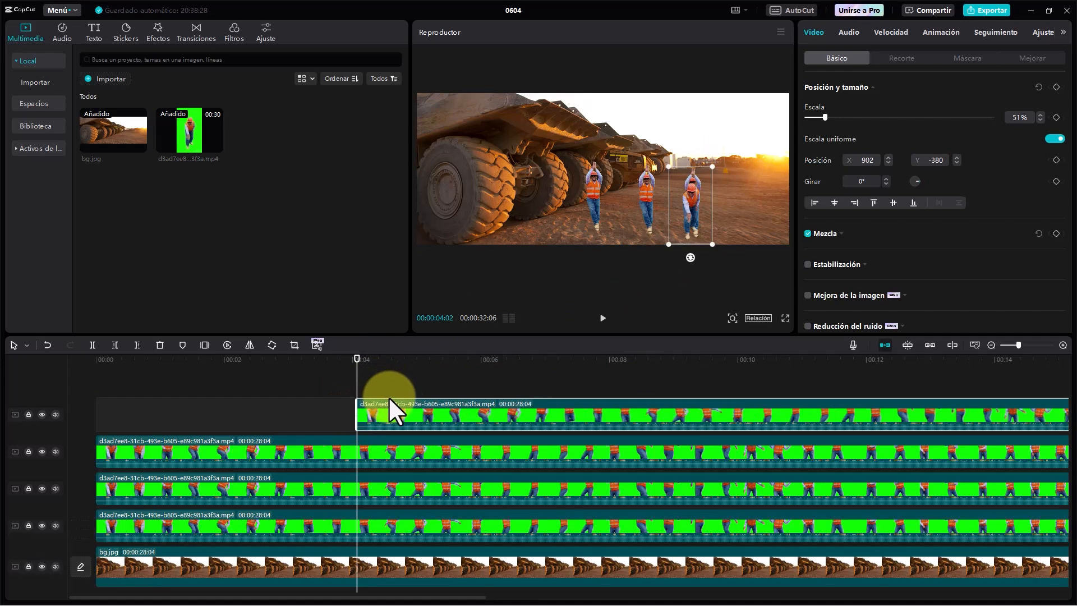
drag(387, 403, 147, 413)
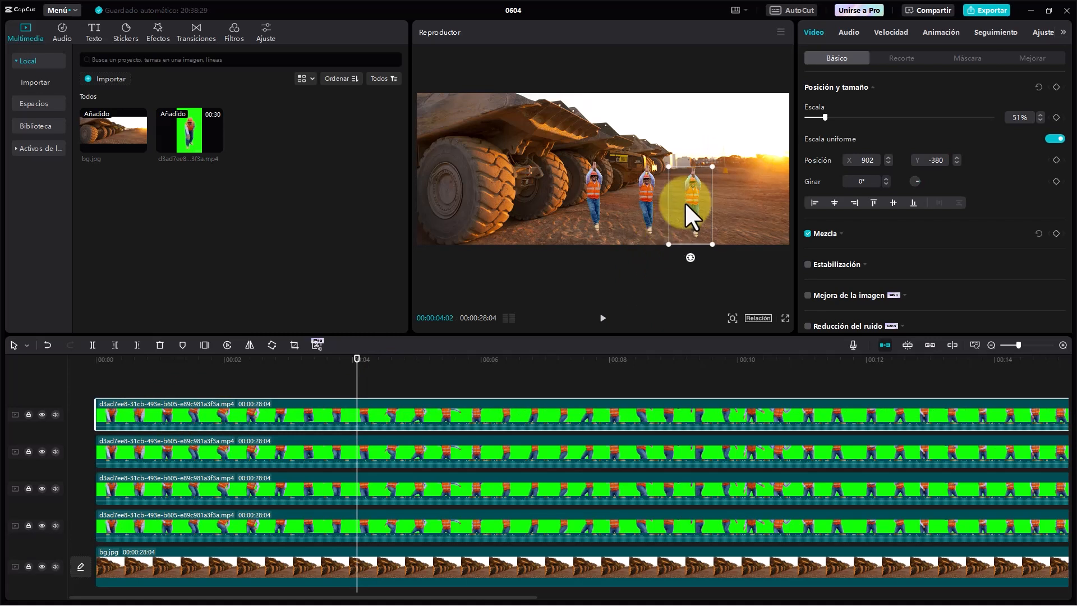
drag(684, 200, 742, 186)
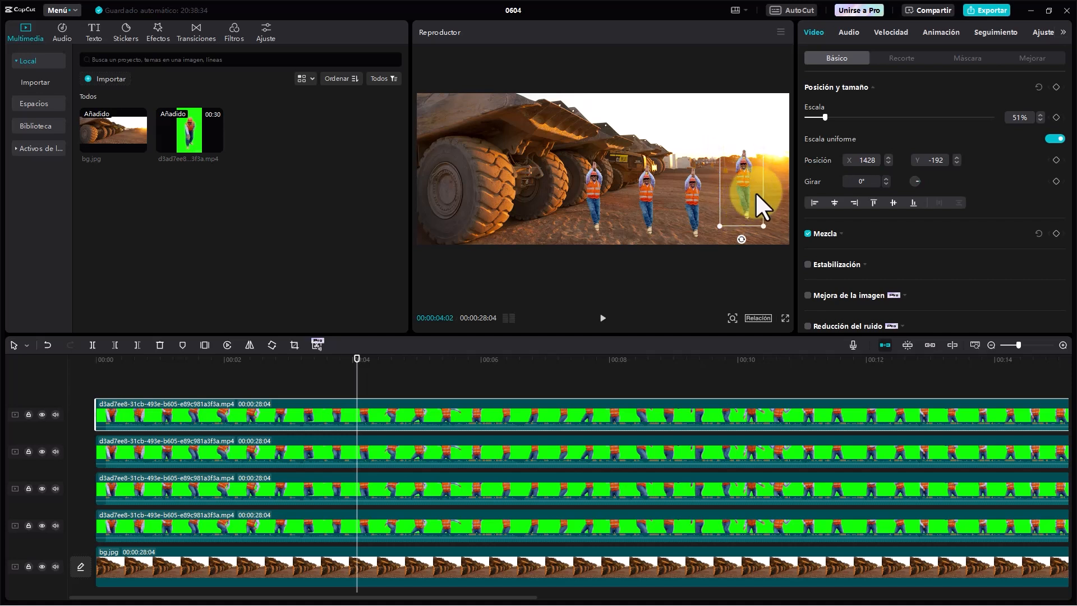
drag(764, 224, 735, 193)
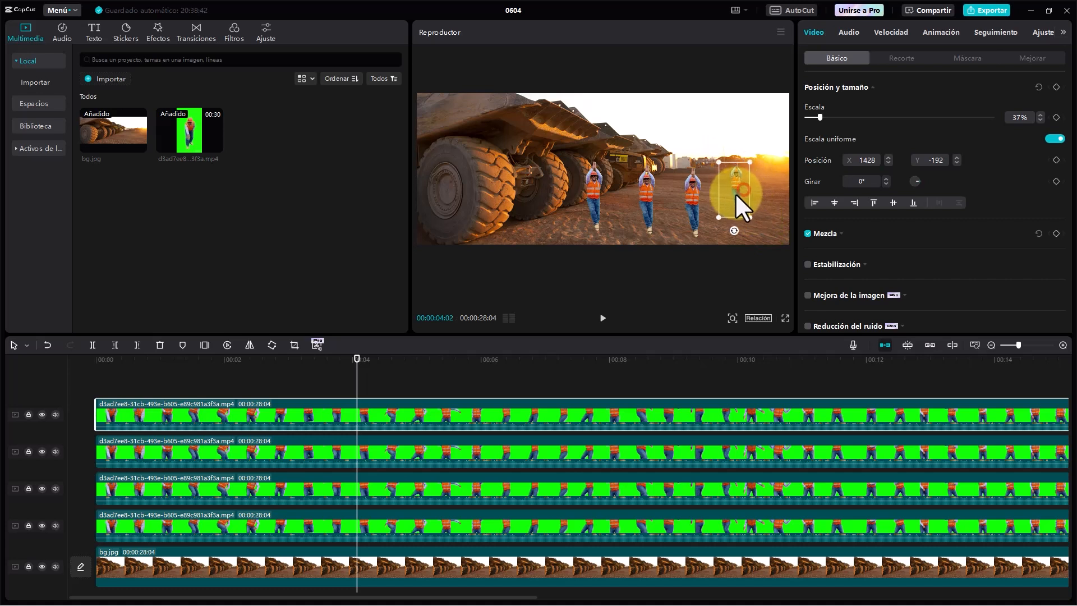
- Scale the second dancer down to 36% and place it just behind the first dancer at X 0, Y -266
click(654, 202)
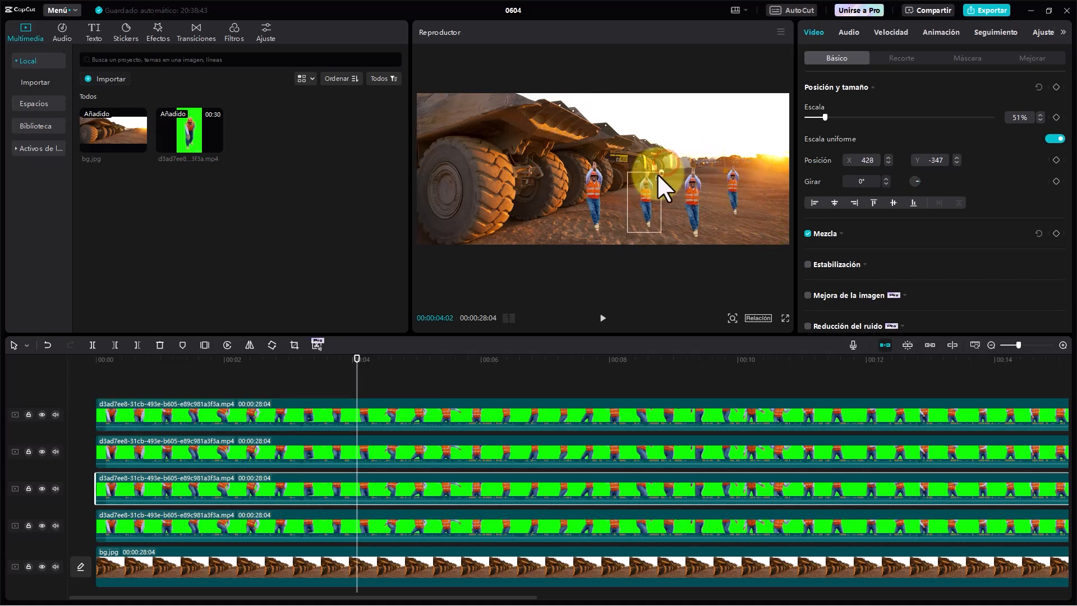
drag(657, 173, 627, 206)
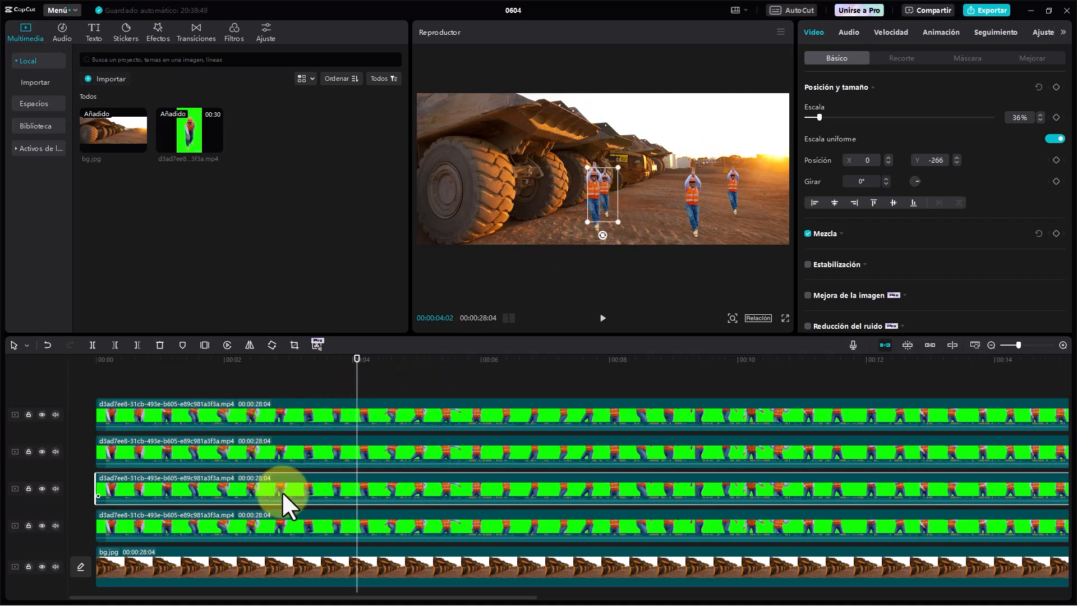
- Reorder the dancer tracks so both smaller dancers lie beneath the two larger ones, keeping bg.jpg as the main track
click(734, 182)
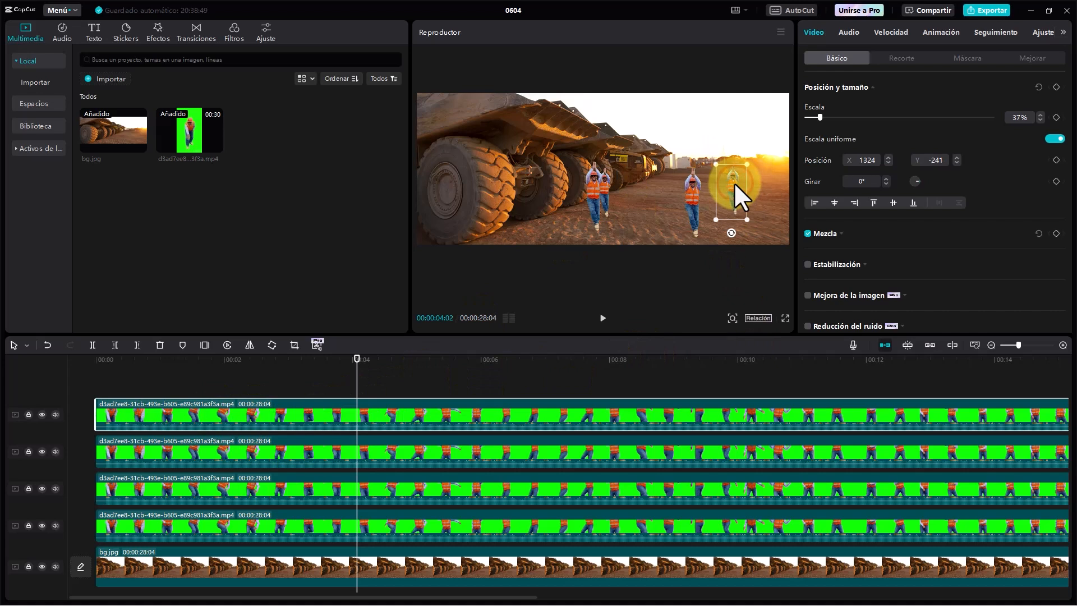
drag(340, 405, 321, 539)
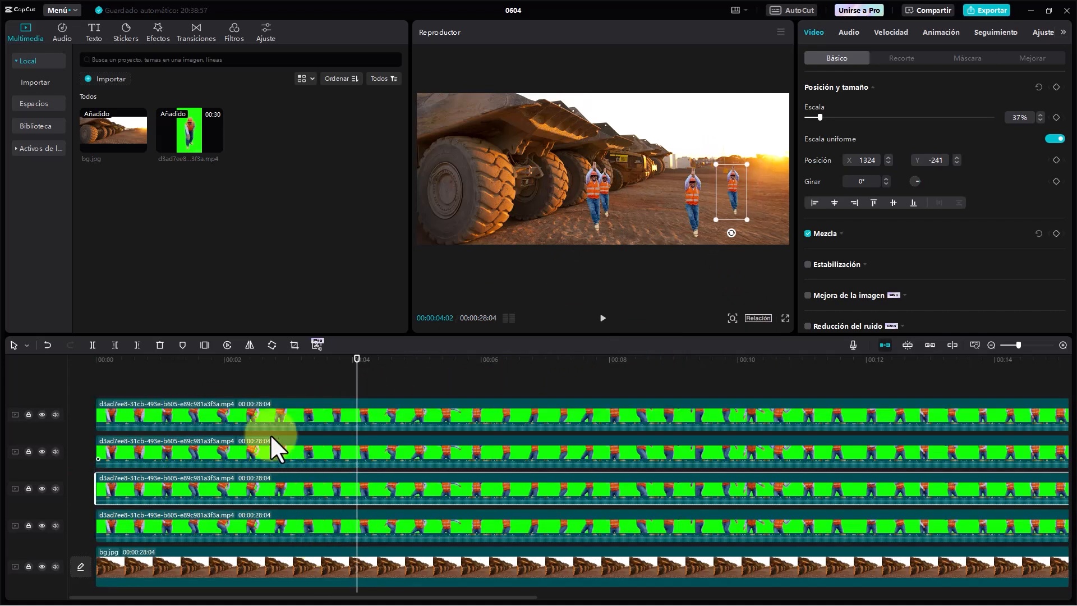
drag(267, 490, 261, 552)
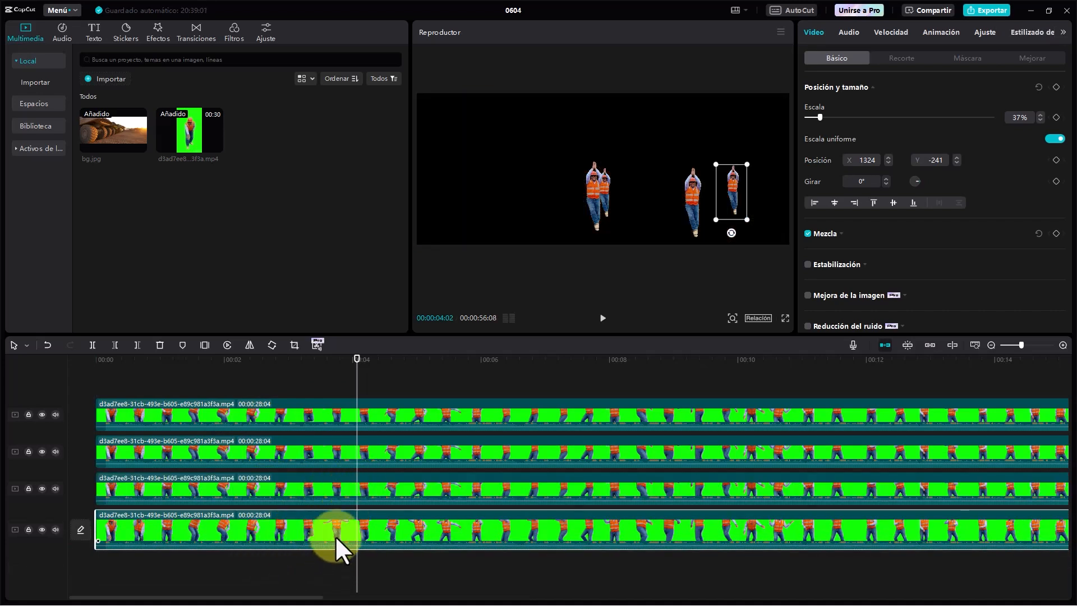
key(ctrl+z)
drag(286, 483, 281, 533)
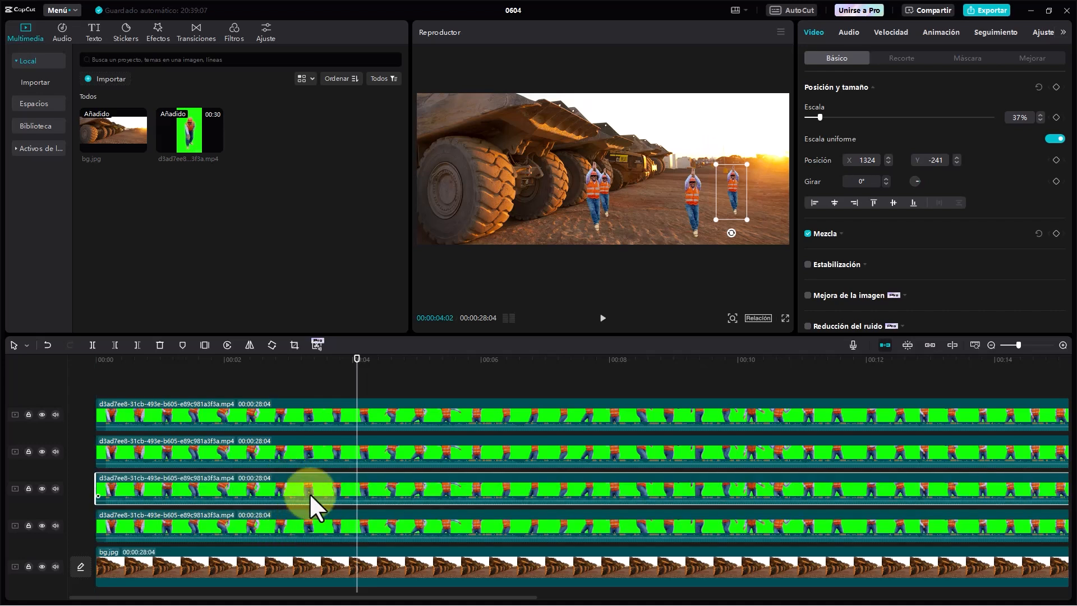
click(314, 520)
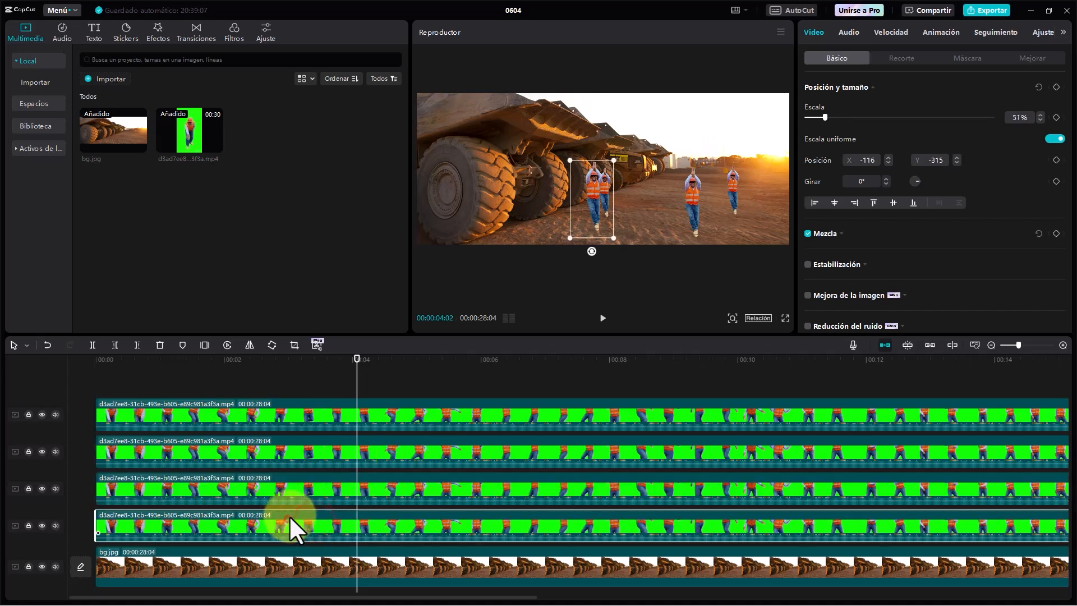
drag(288, 515, 288, 473)
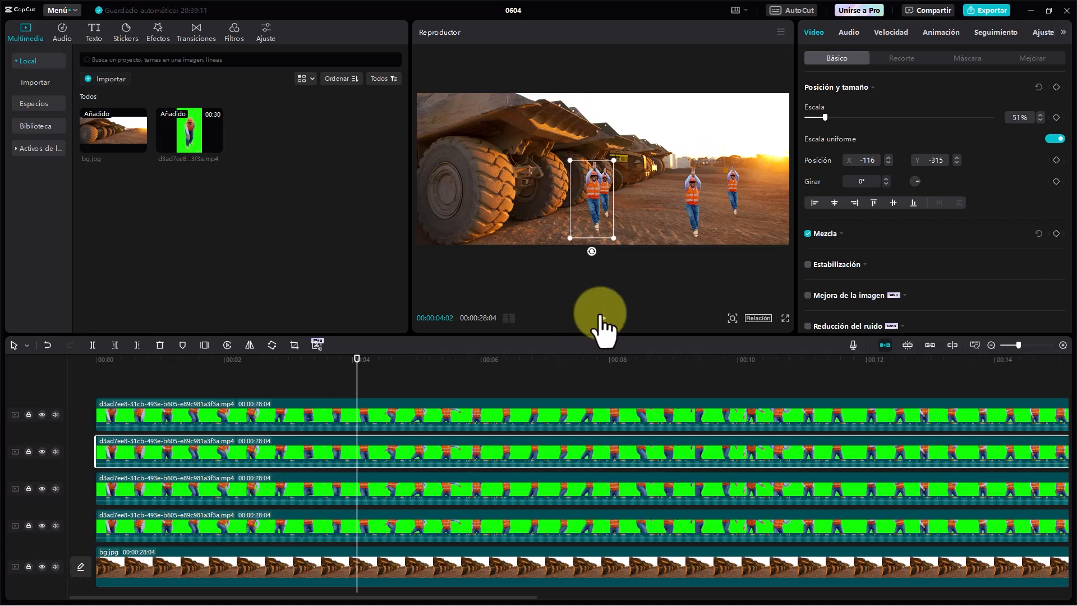
- Shrink the small dancer nearer the sunset to 27% at X 1067, Y -270, and the one beside the trucks to 30% at X 52, Y -246
click(728, 186)
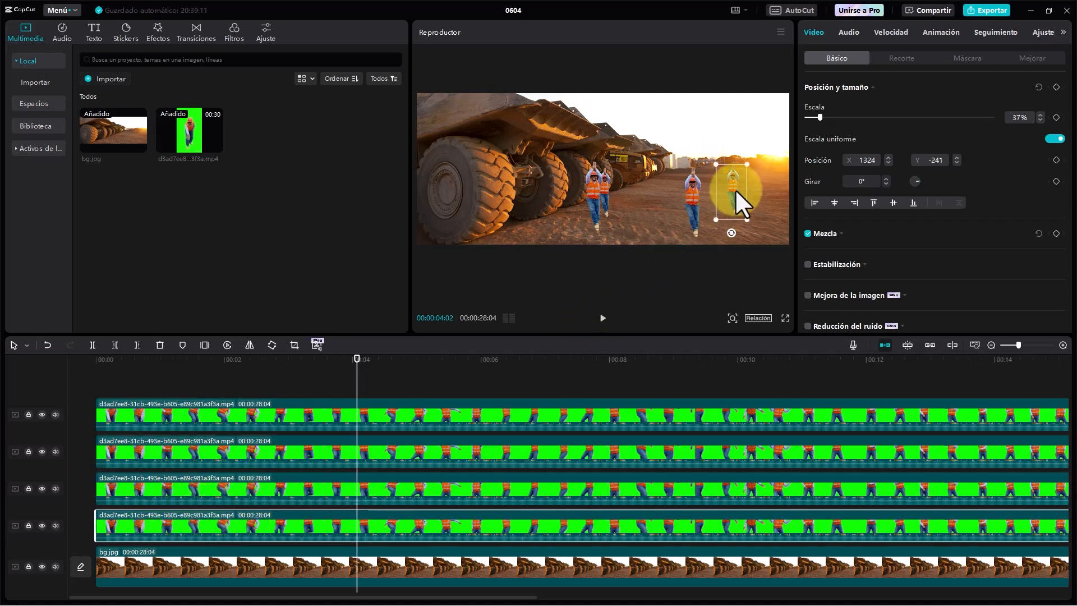
drag(745, 167, 706, 187)
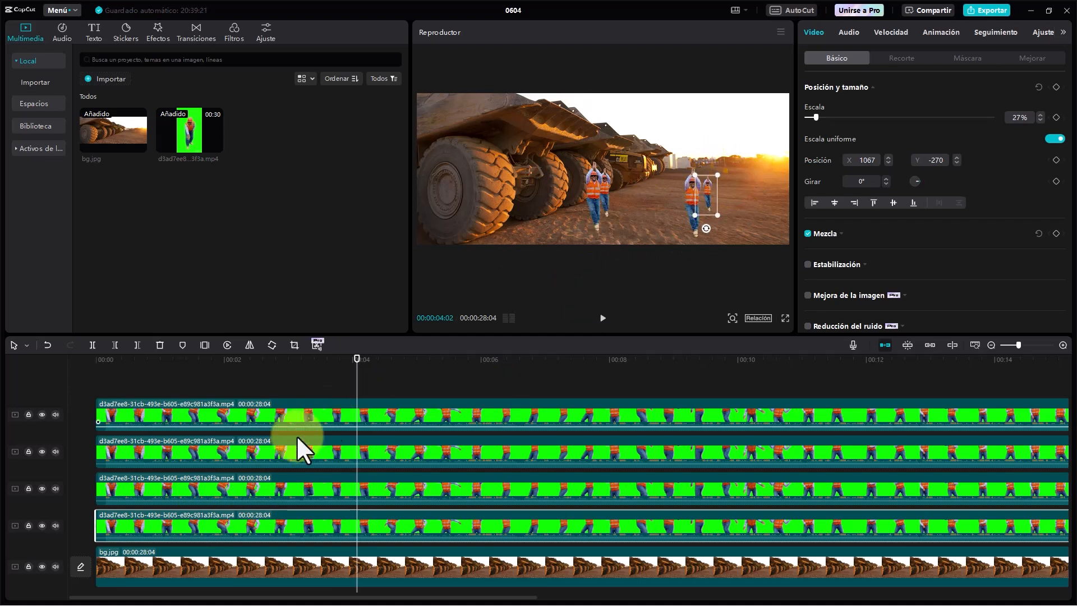
click(274, 486)
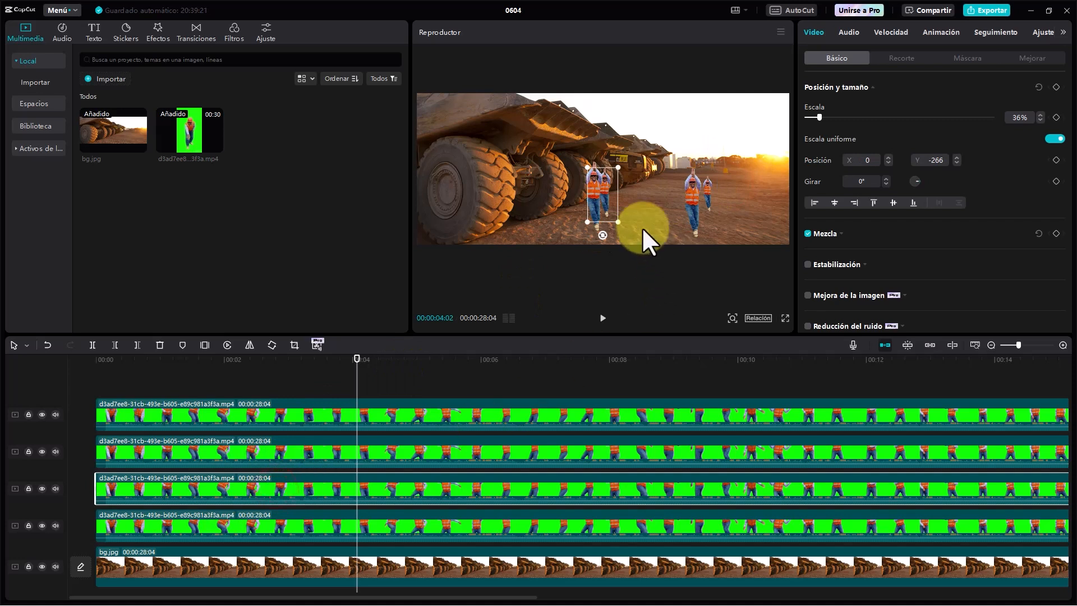
mouse_move(613, 194)
mouse_down()
mouse_move(651, 193)
mouse_move(619, 190)
mouse_move(618, 160)
mouse_move(598, 184)
mouse_move(607, 183)
mouse_up()
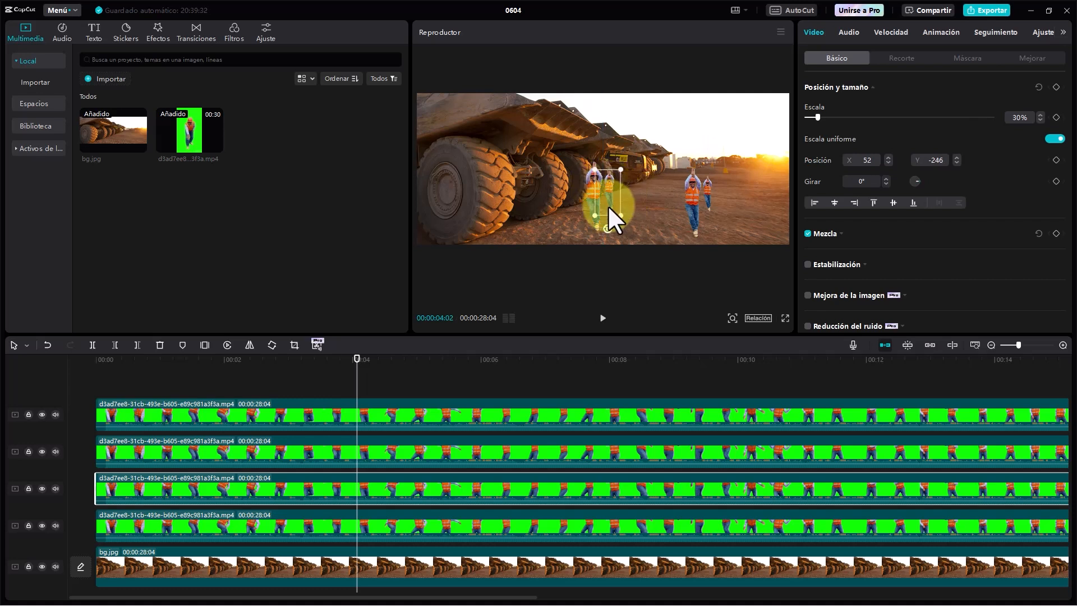
- Enlarge the front dancer nearer the sunset to 59%, and the front dancer beside the trucks to 60% at X -179, Y -248
click(687, 213)
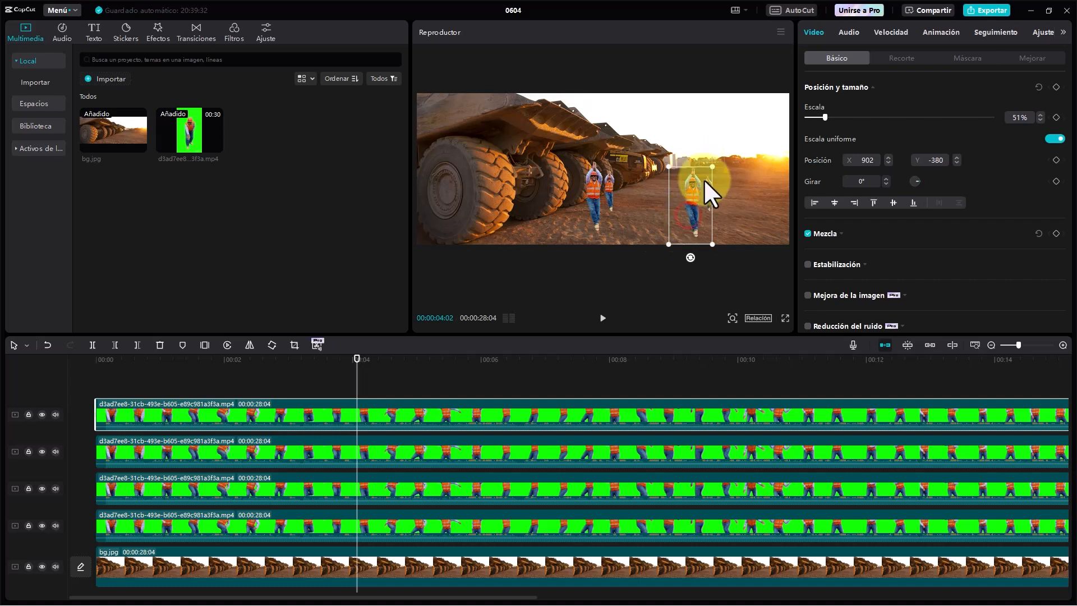
drag(707, 168, 719, 159)
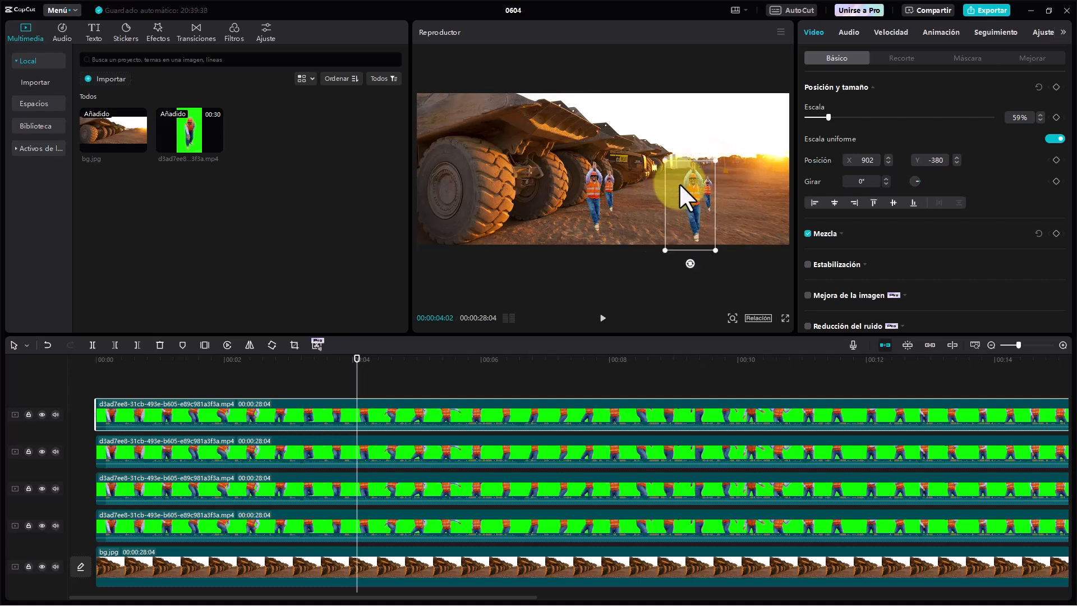
click(592, 192)
drag(614, 158, 596, 180)
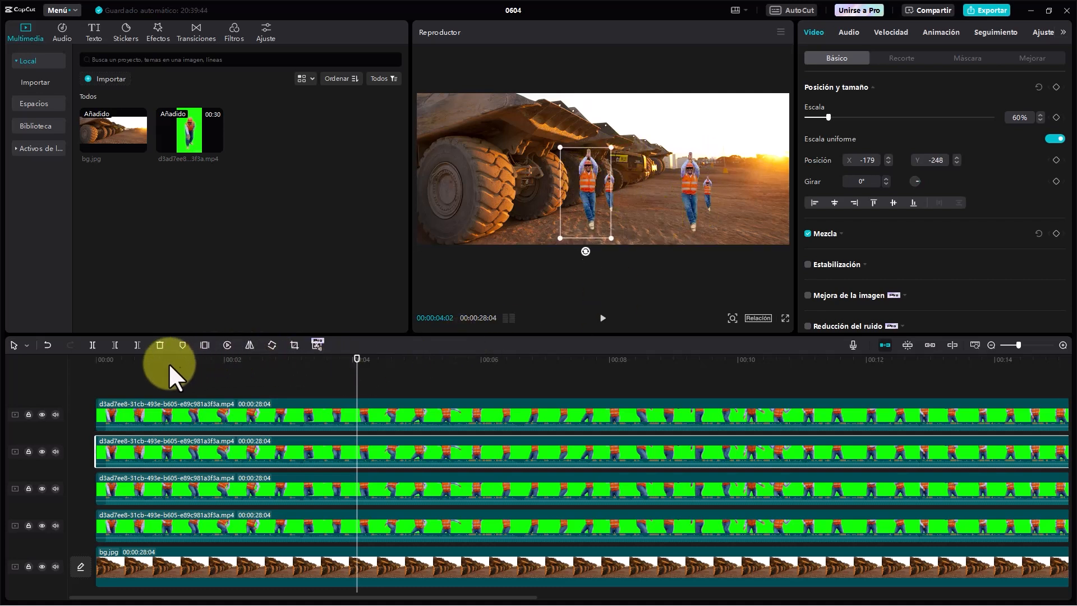
- Play the composition from the start and check how the four dancers look against the truck background
click(71, 368)
key(space)
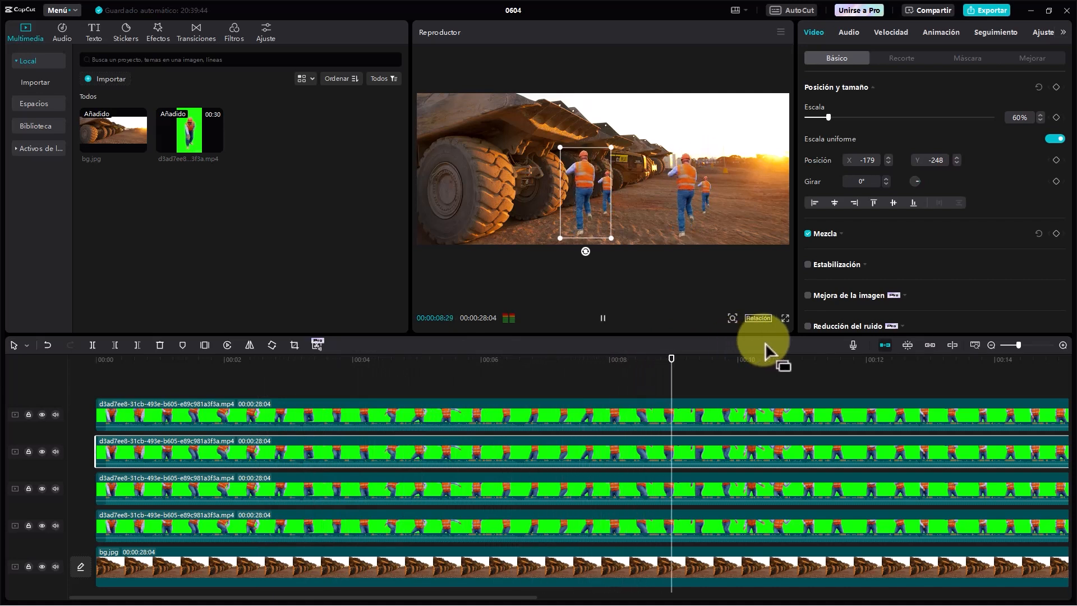
key(space)
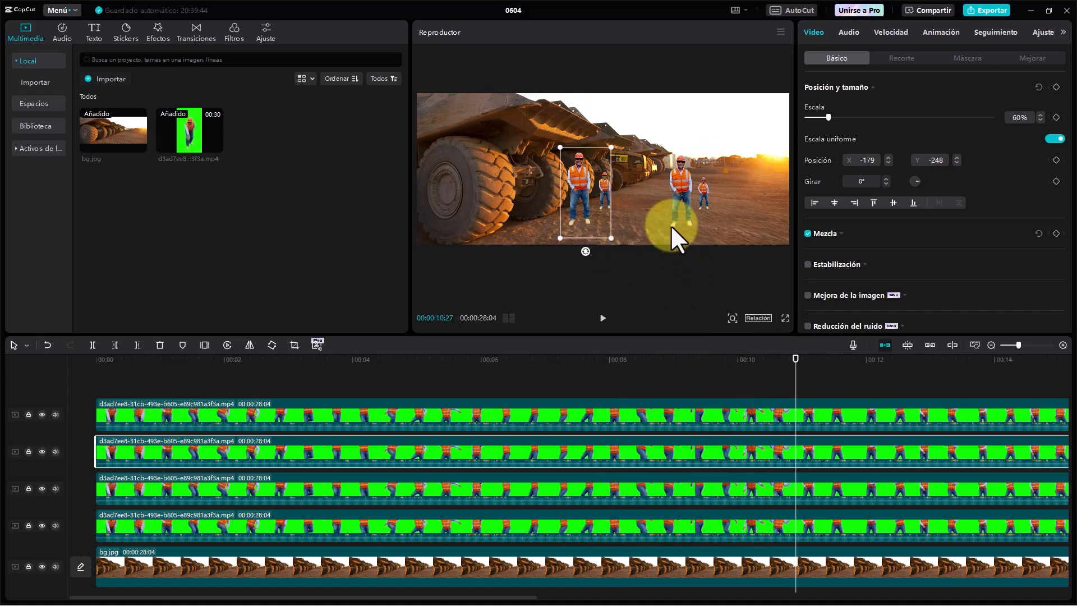
click(671, 272)
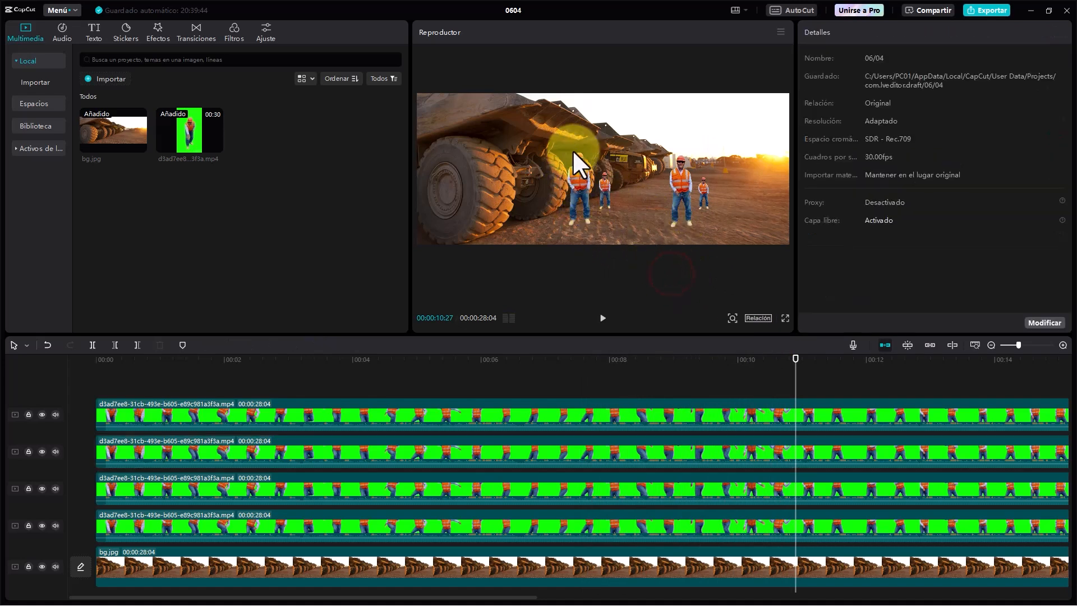
click(631, 143)
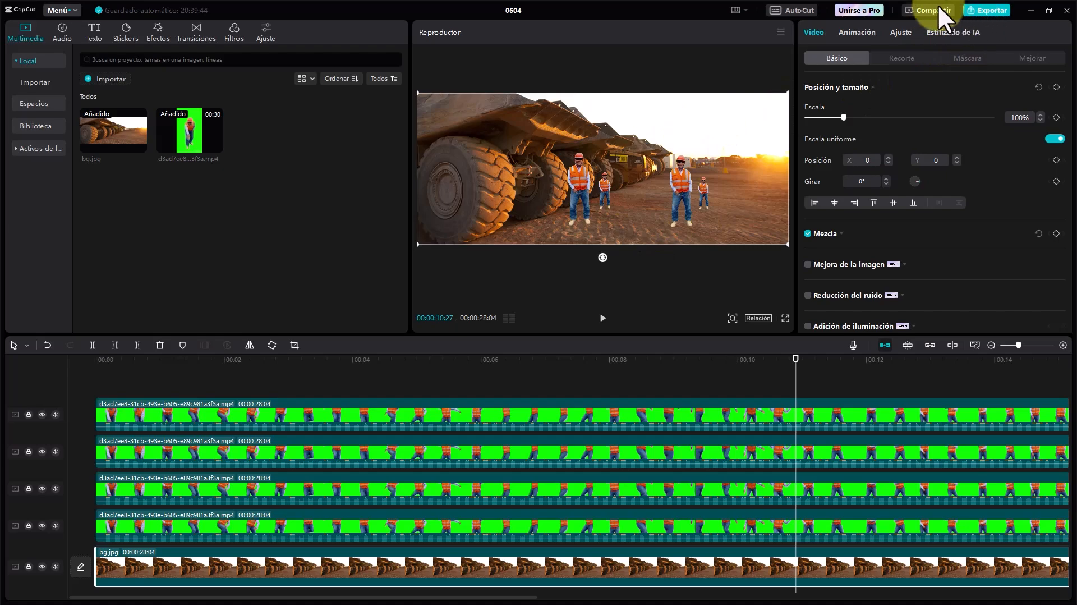
- Export the composition with the title "prueba video baile" as a 1080P, H.264 mp4 video at 30fps with audio export enabled
click(992, 9)
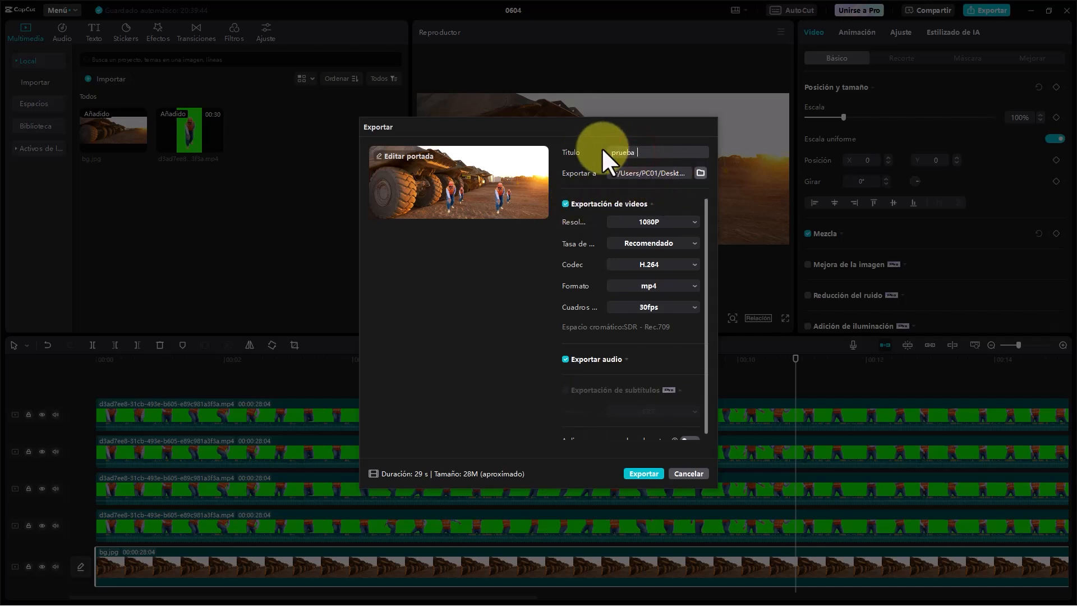
text(video baile)
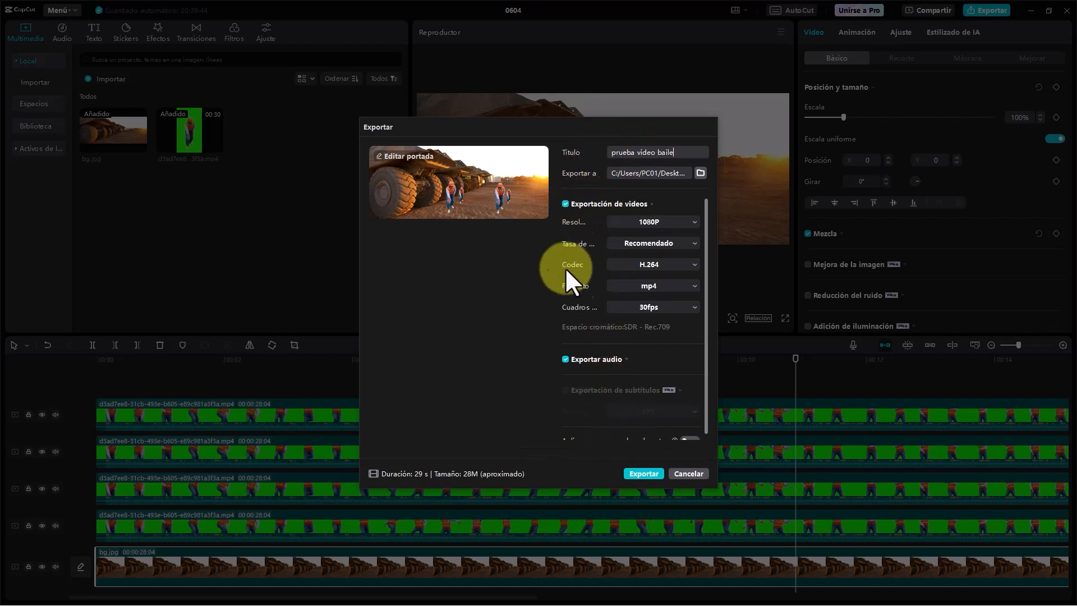
scroll(578, 325, down, 1)
scroll(589, 225, up, 1)
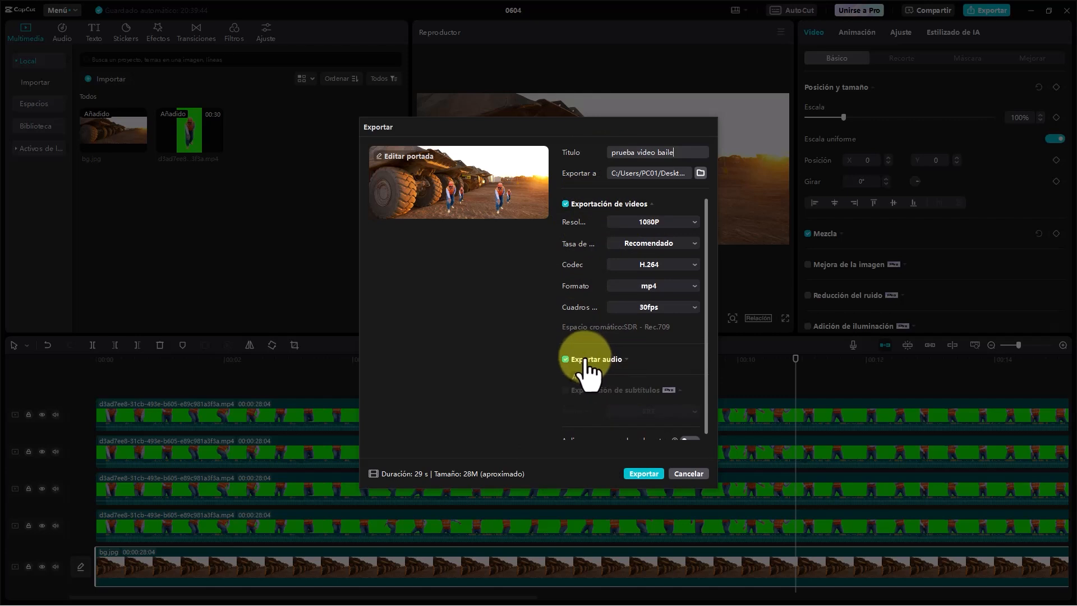
scroll(623, 366, down, 1)
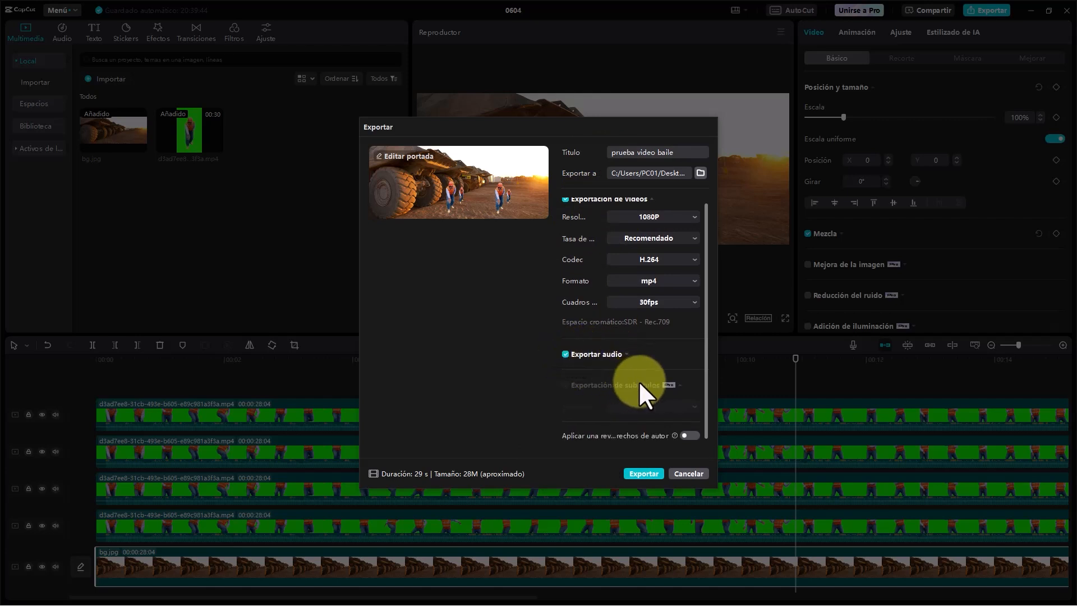
click(639, 477)
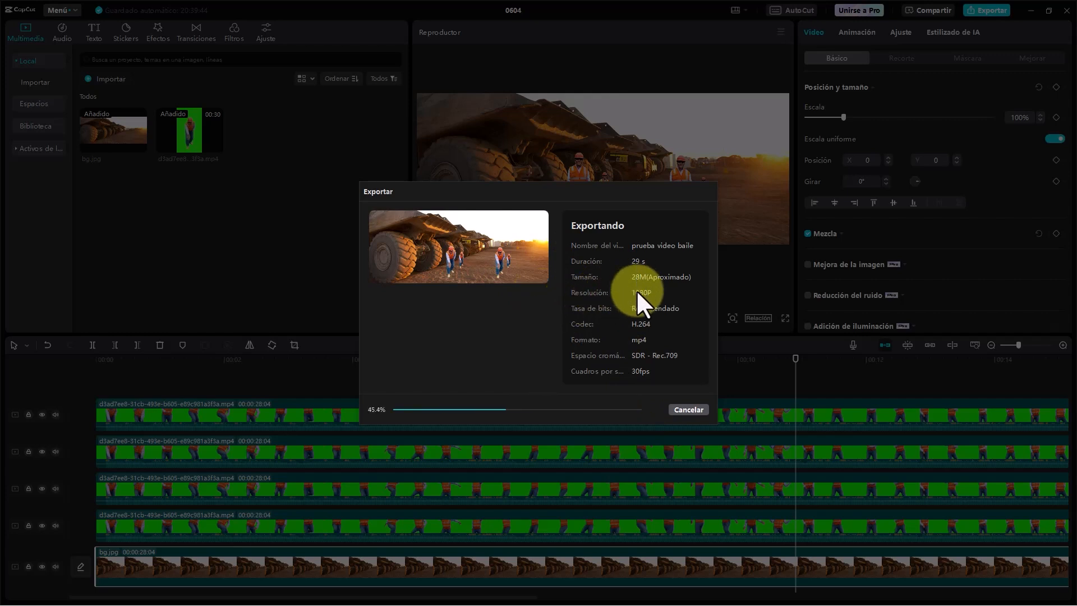
- Try to stop the running export, dismiss the stop request and close the export window
click(702, 412)
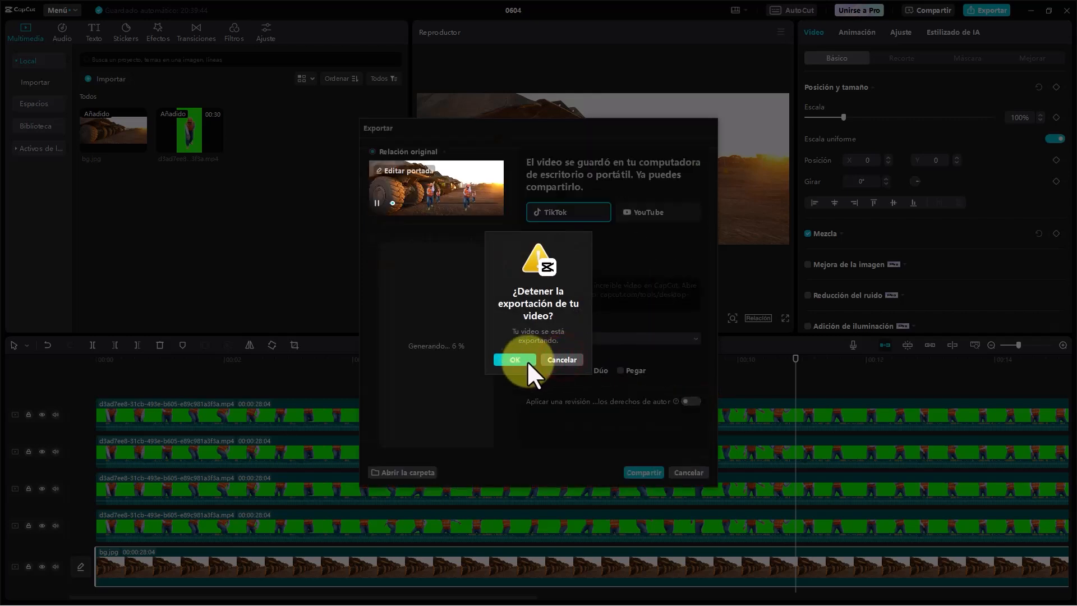
click(566, 360)
click(683, 472)
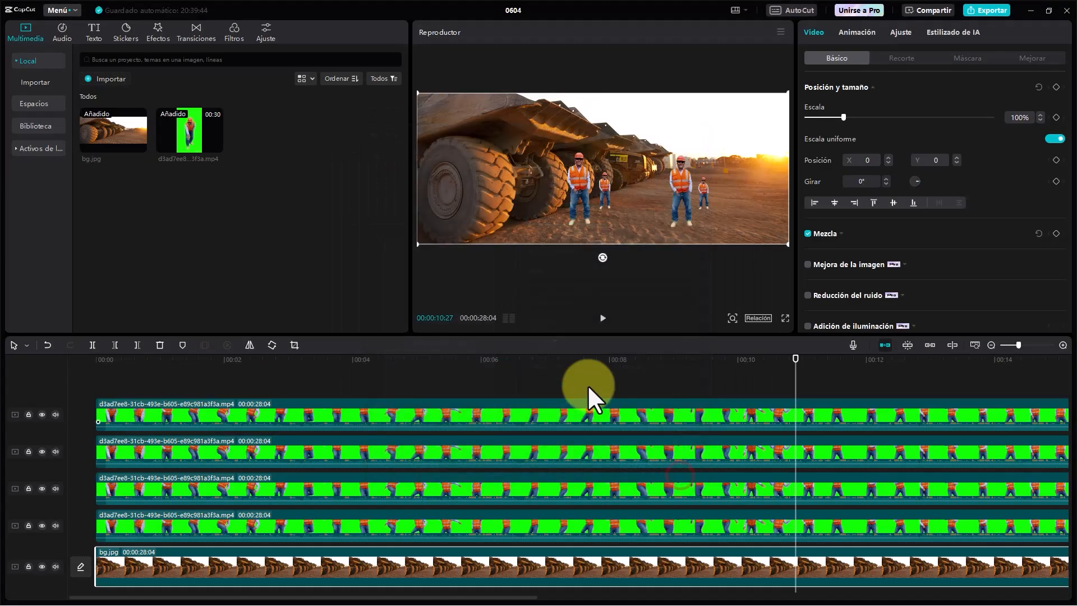
- Mute the three lower dancer tracks so that only the topmost dancer track keeps its sound
click(177, 381)
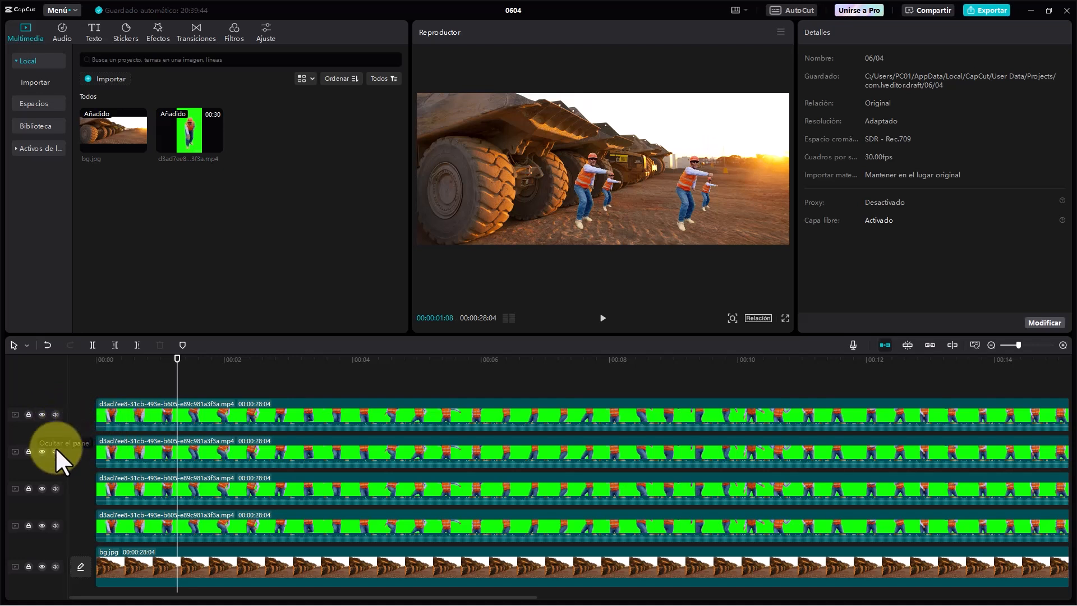
click(55, 525)
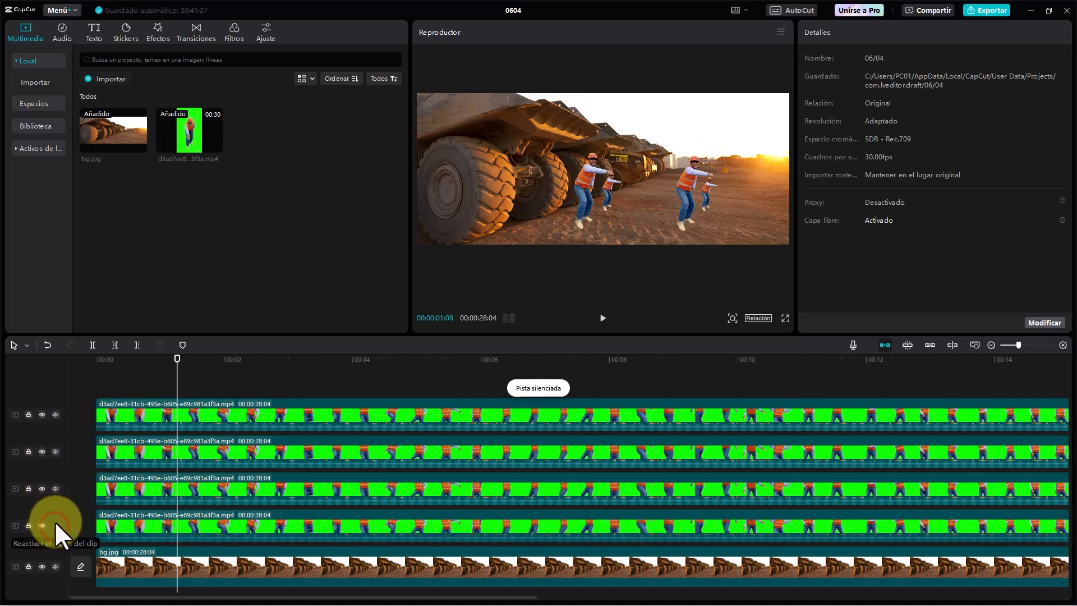
click(55, 488)
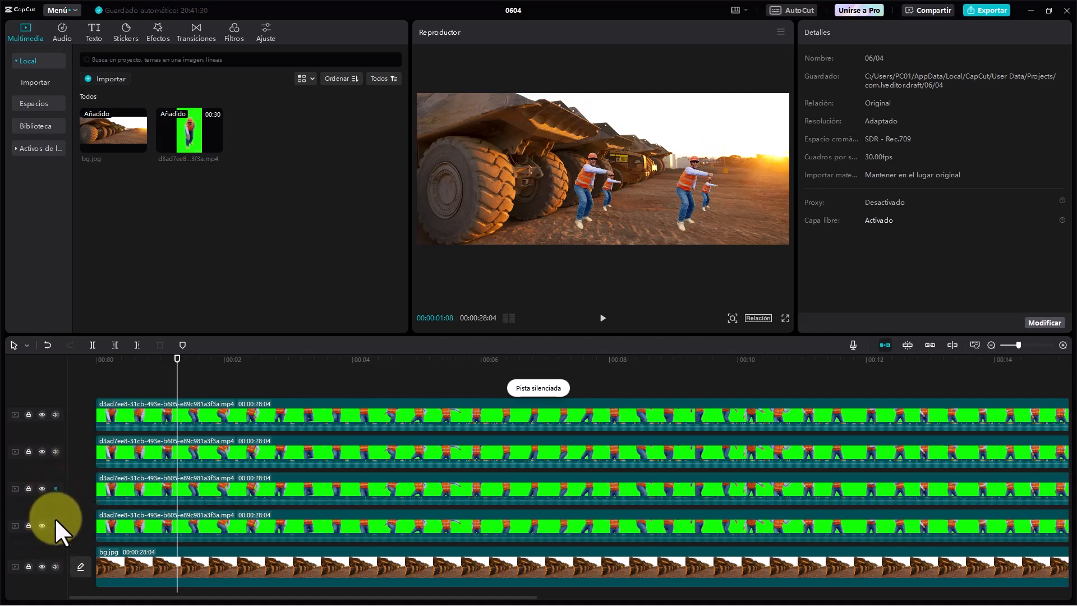
click(53, 452)
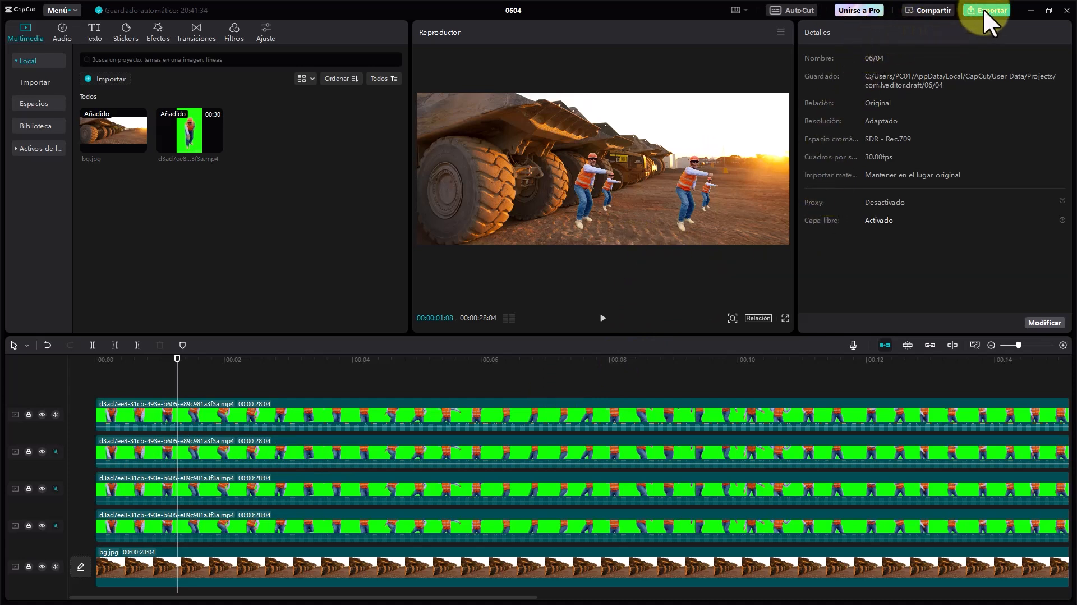
- Export the composition with the title "pruebavideo" as a 1080P, H.264 mp4 at 30fps plus MP3 audio, and close the sharing options
drag(380, 597, 889, 596)
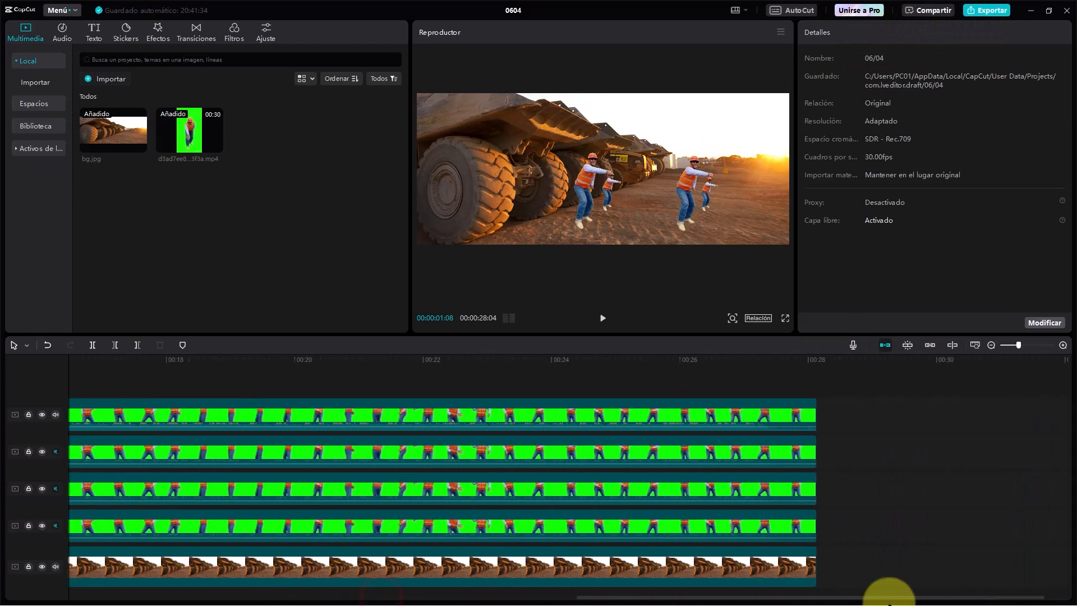
click(794, 382)
click(978, 10)
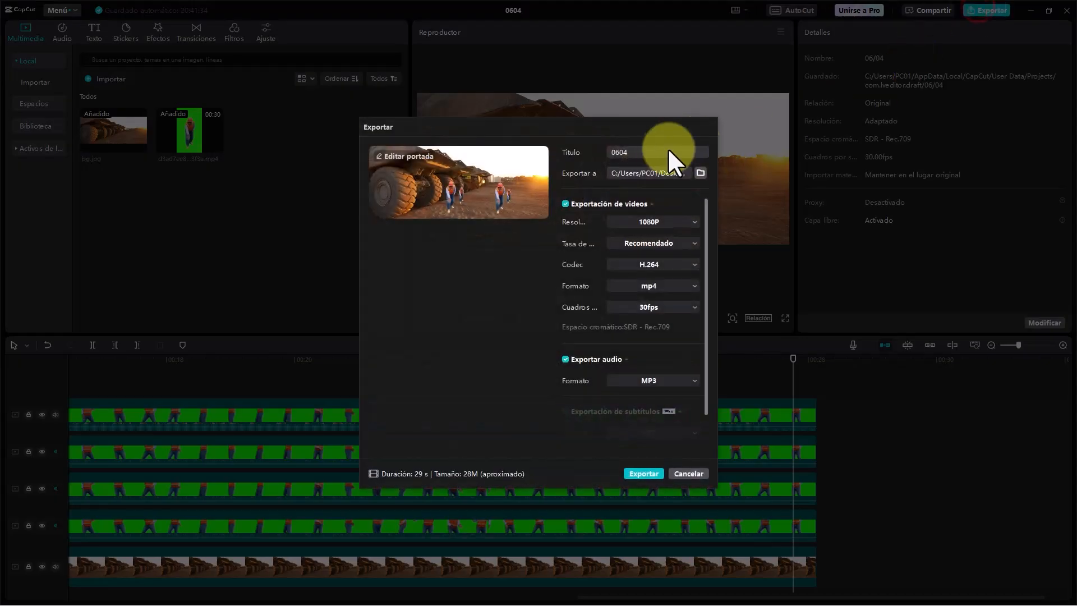
text(pr)
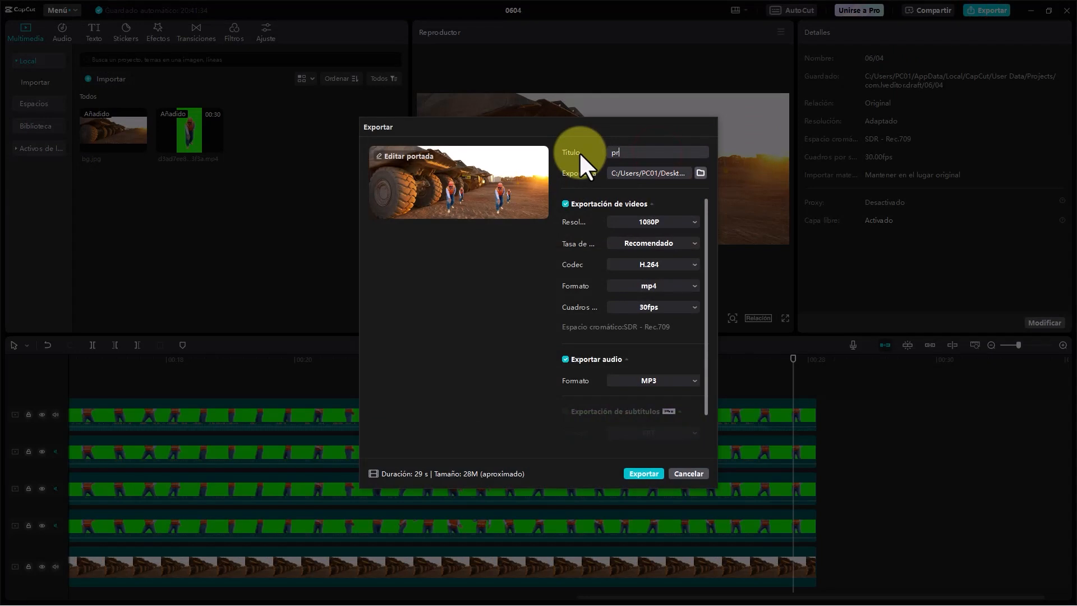
text(uebavideo)
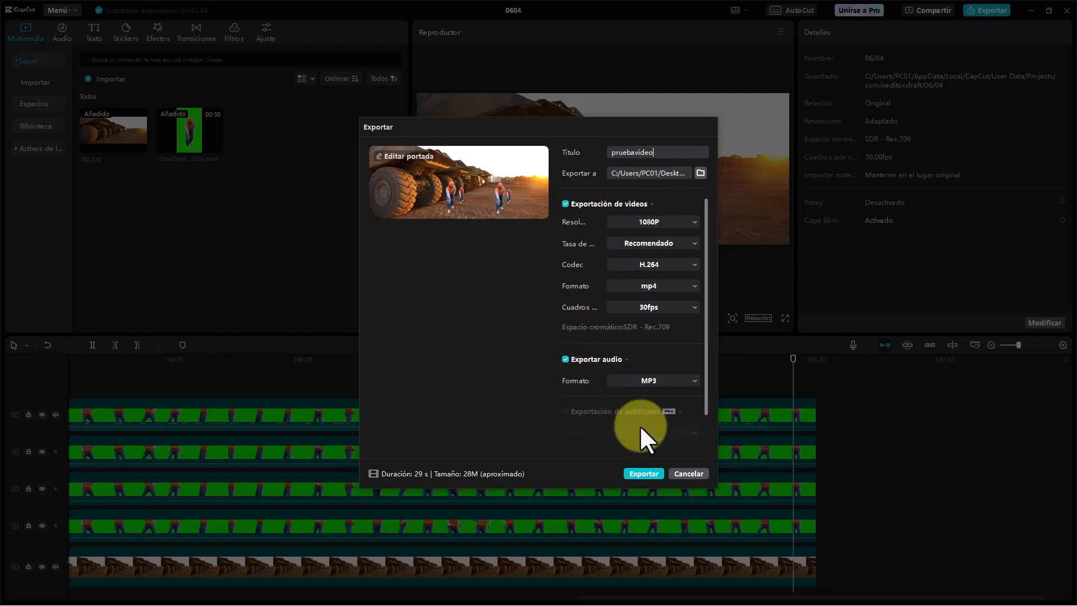
click(644, 473)
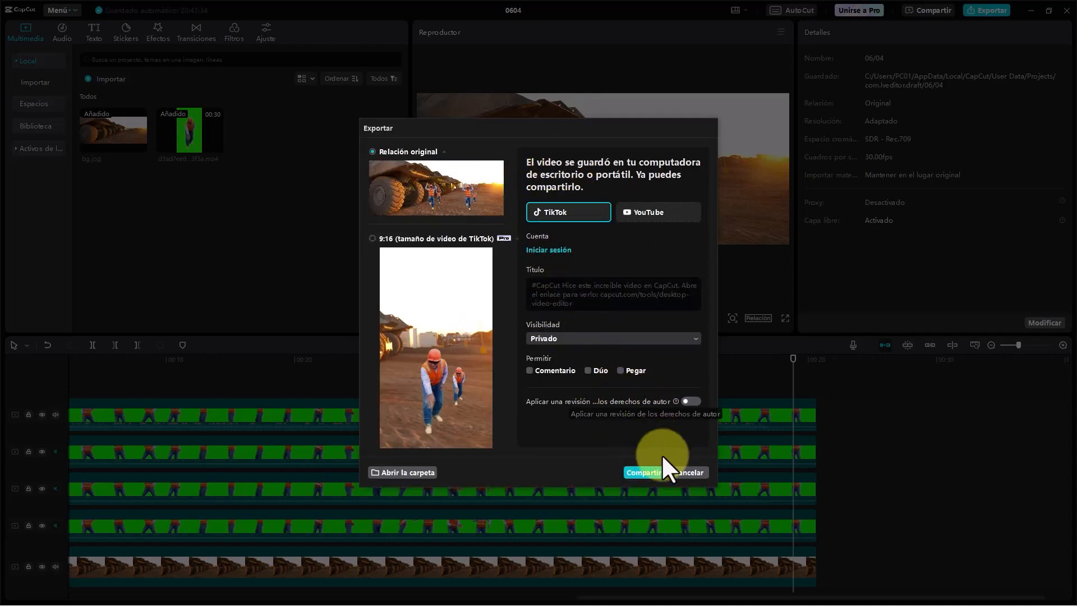
click(678, 473)
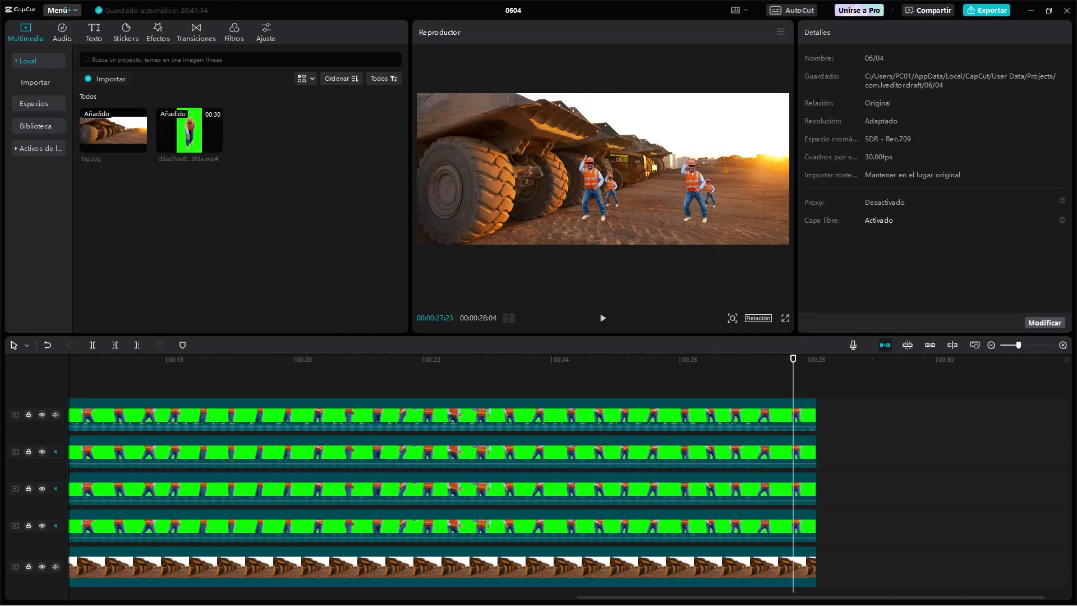
- Play the exported pruebavideo.mp4 from its folder in VLC media player to check the four dancers, and close the player
drag(345, 264, 400, 241)
double_click(197, 363)
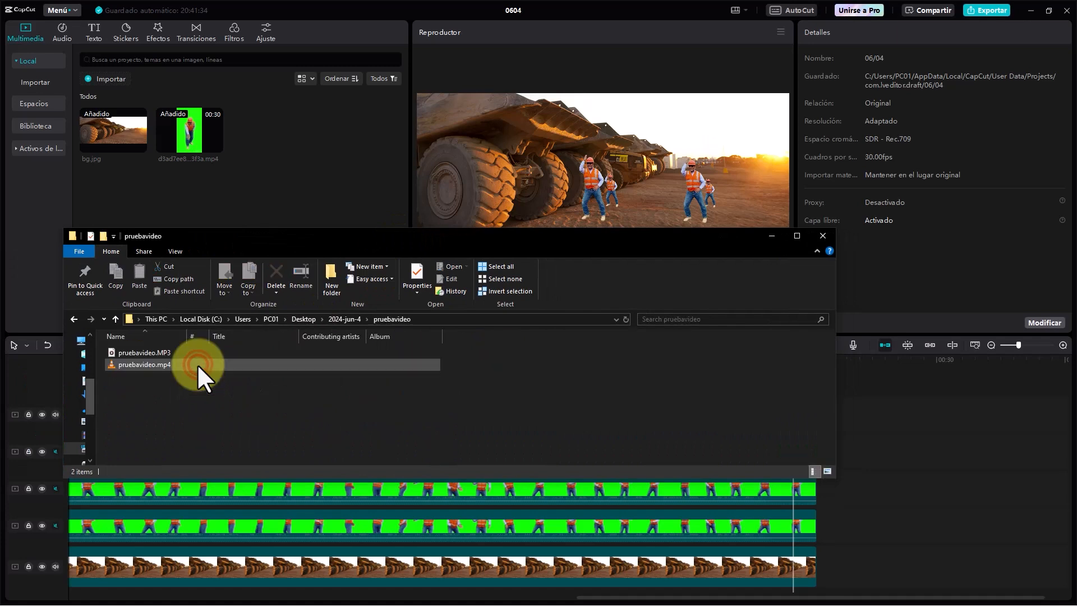
double_click(142, 364)
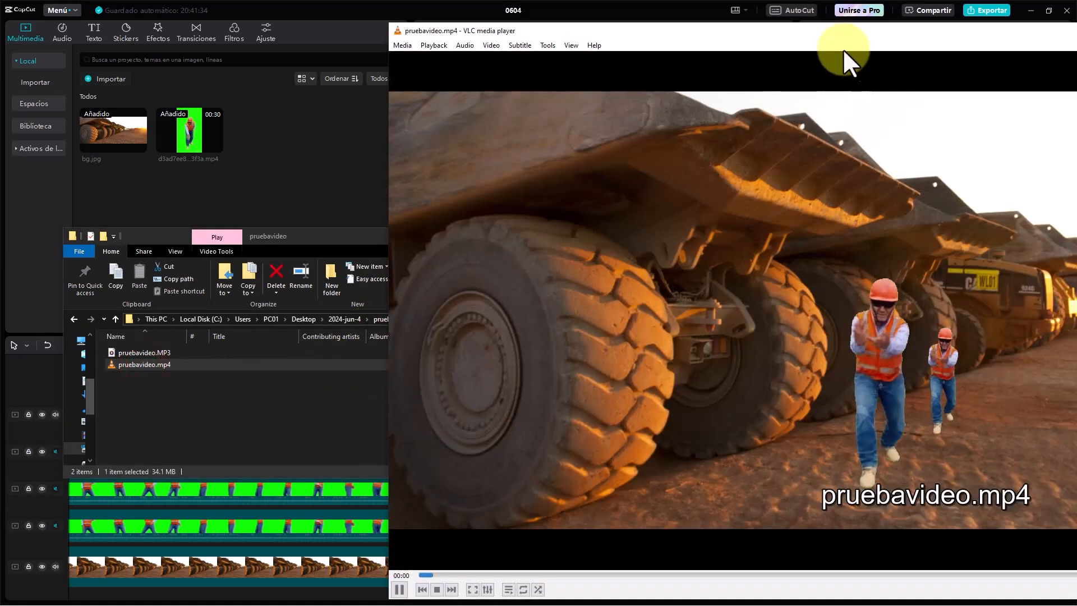
click(802, 39)
drag(790, 49, 392, 18)
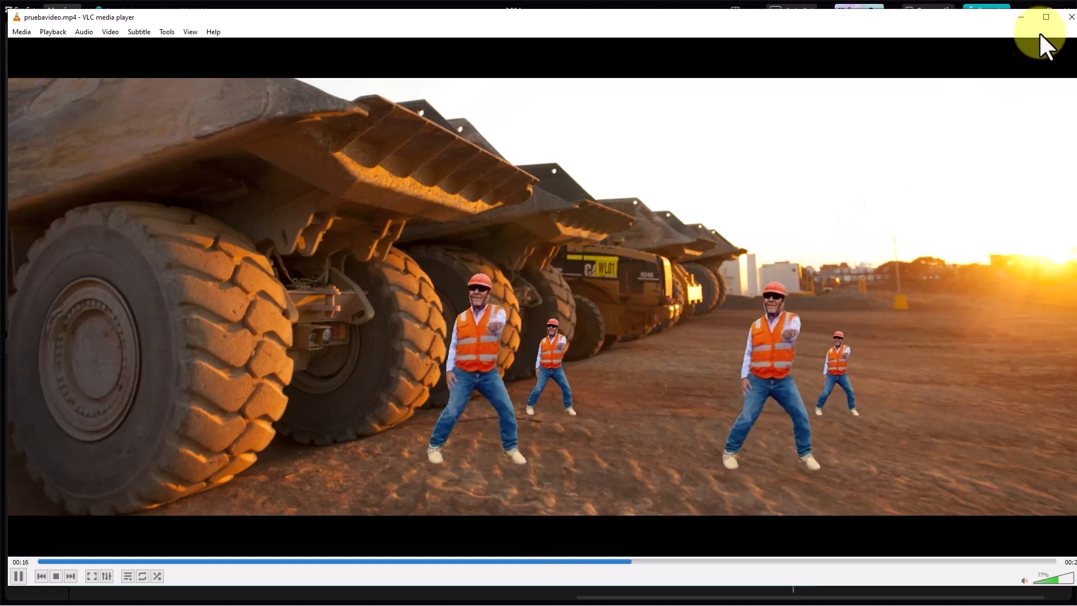
click(1068, 18)
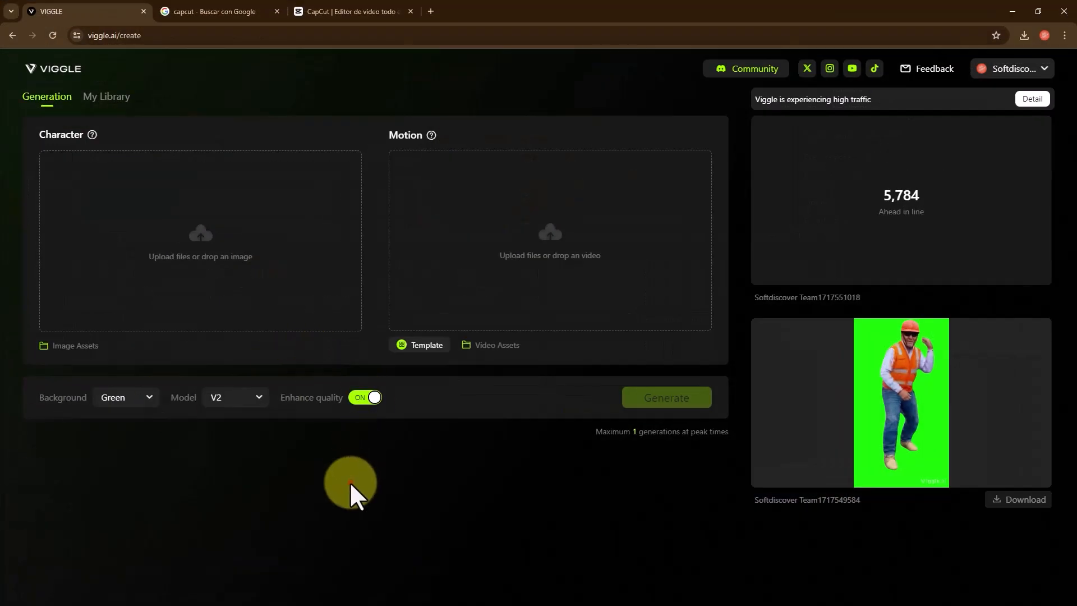
- Switch to Viggle in the browser, reload the create page and check the queue position of the pending generation
click(349, 481)
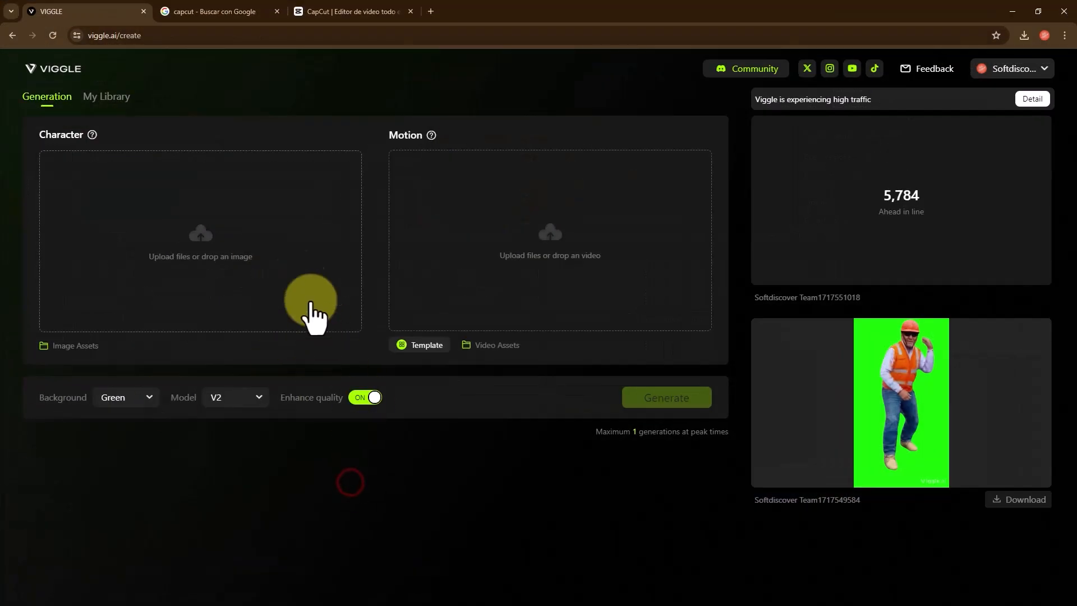
click(52, 35)
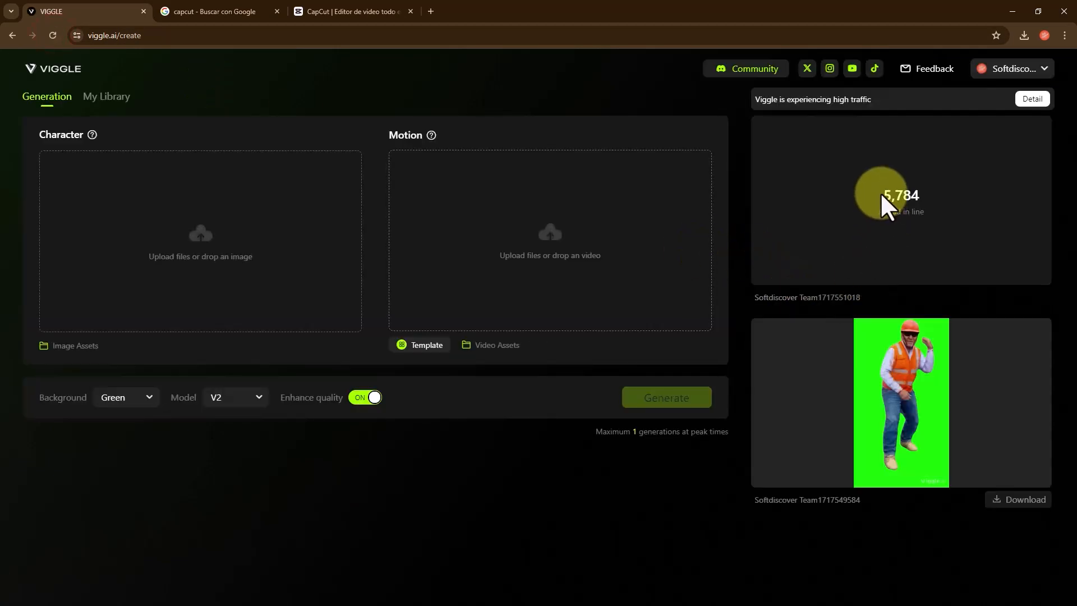
drag(880, 192, 917, 193)
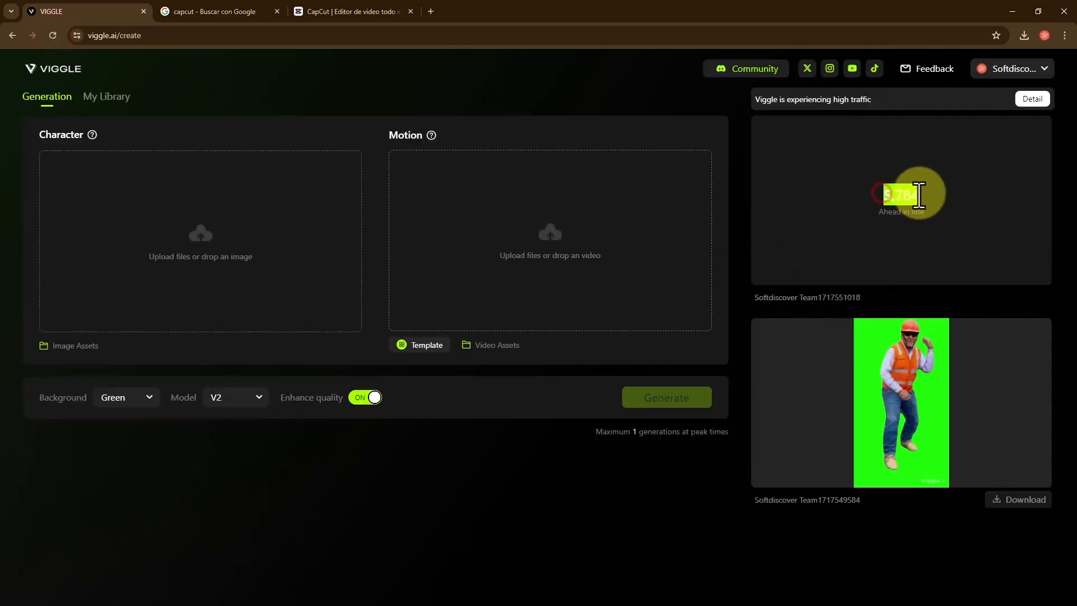
click(881, 218)
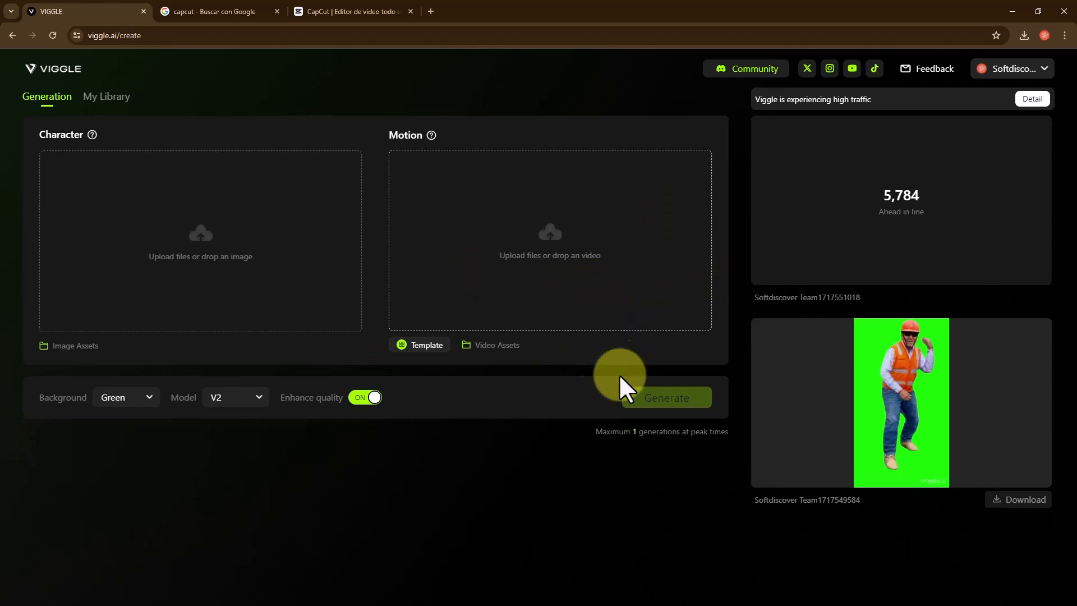
click(502, 493)
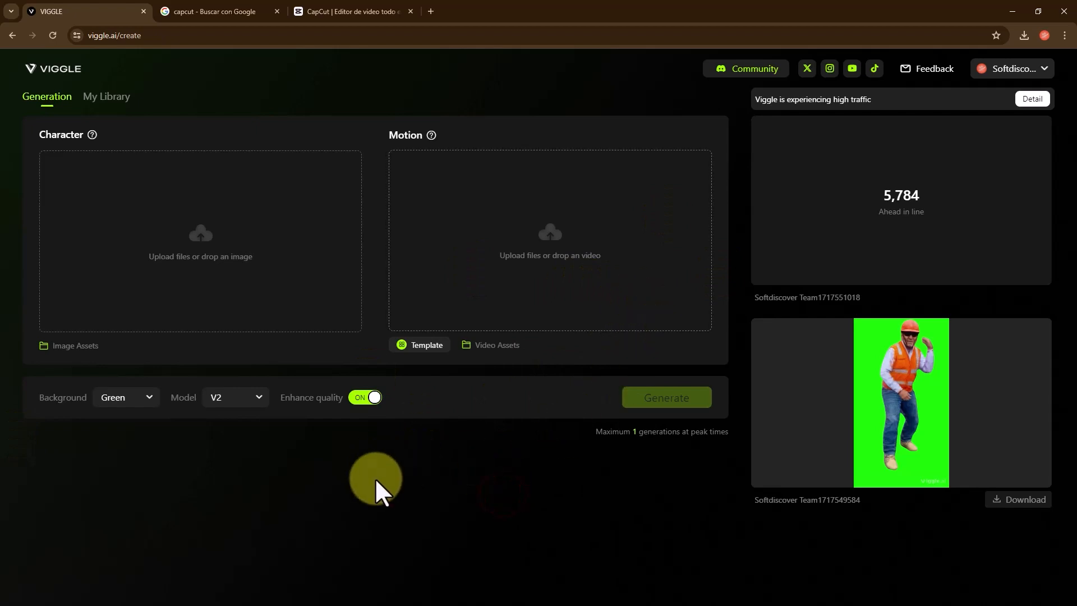